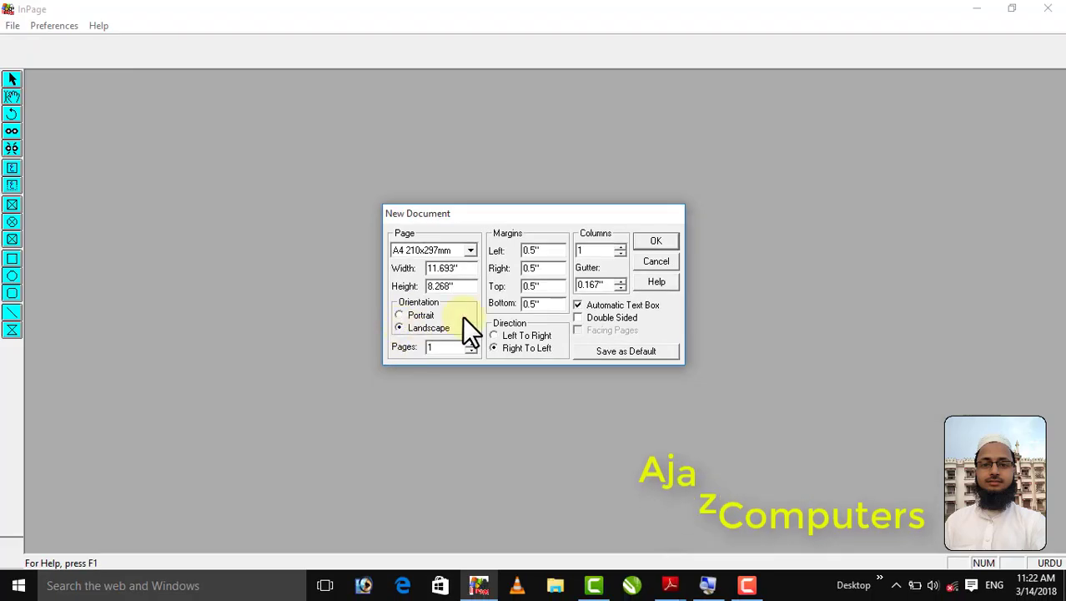
Step: Create the one-page A4 landscape document with 0.5" margins and right-to-left direction, and switch to its master page
{"action": "left_click", "coordinate": [649, 242]}
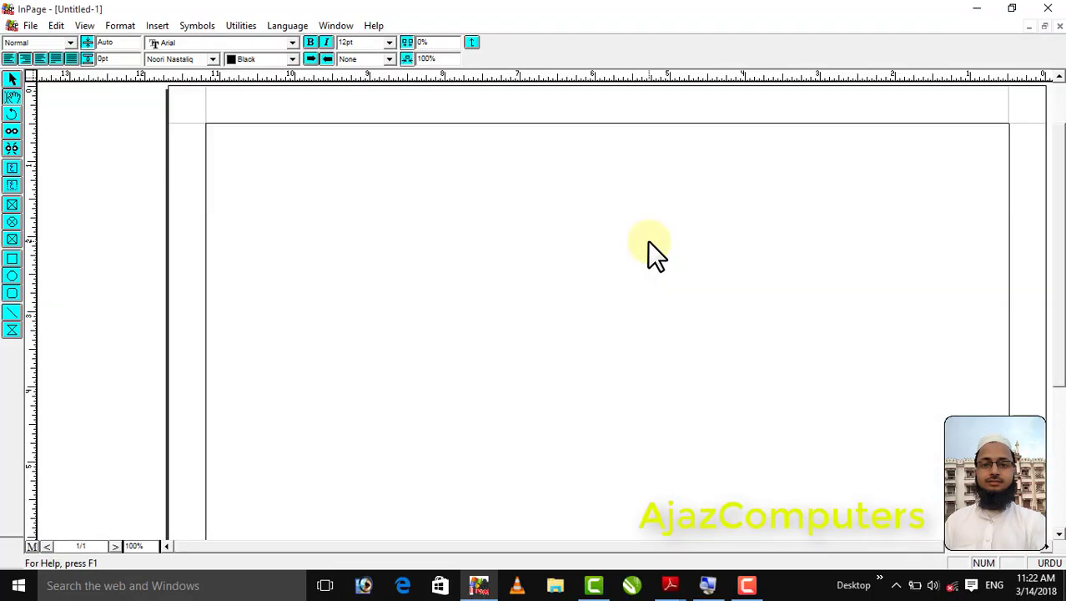
{"action": "key", "text": "ctrl+0"}
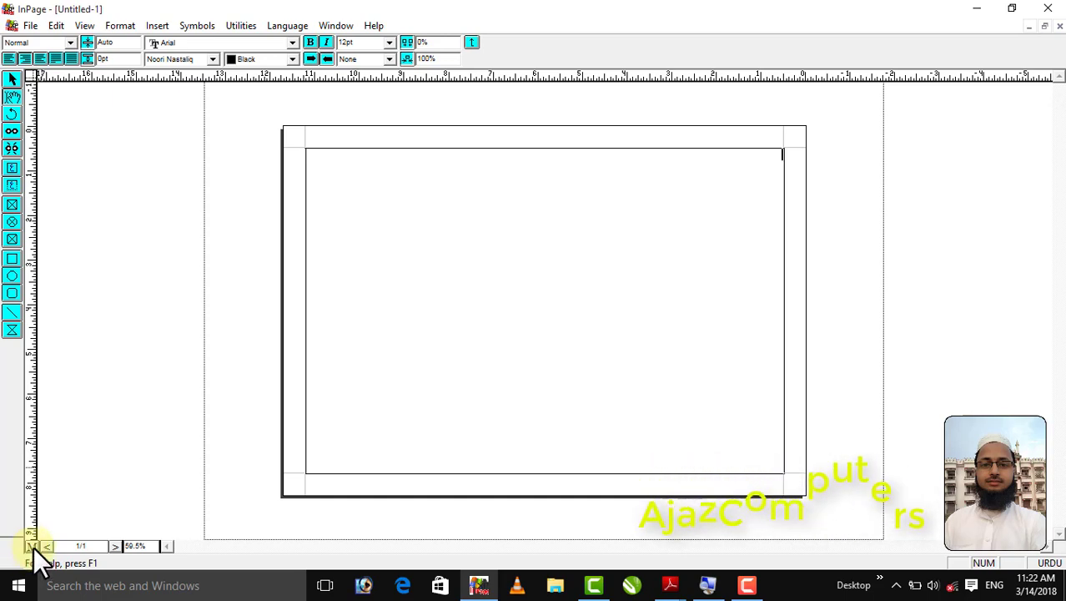
{"action": "left_click", "coordinate": [30, 546]}
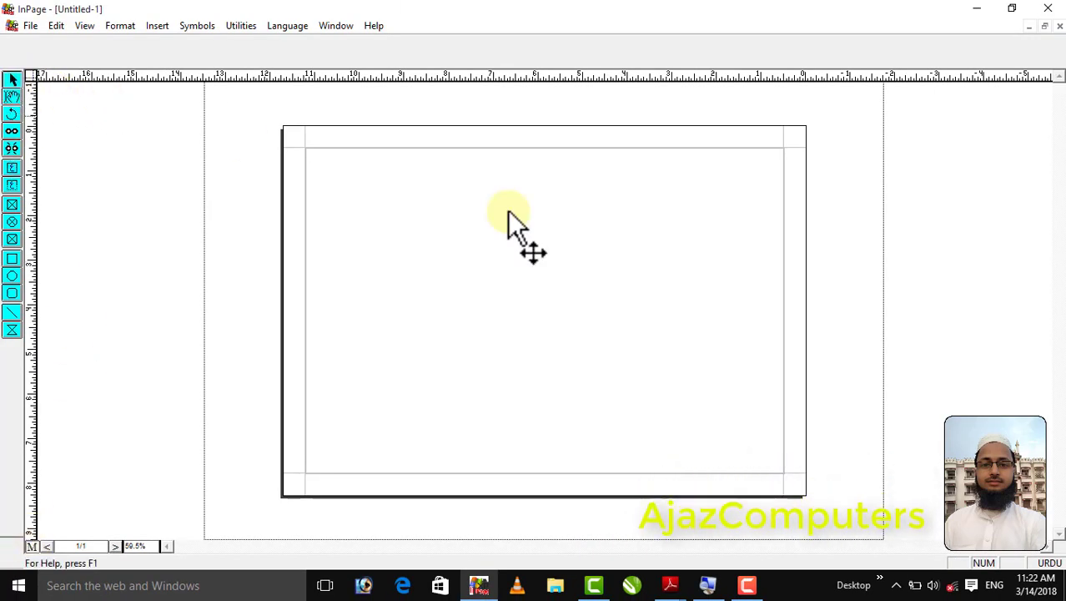
Step: Place a vertical guide down the centre of the master page, aligned with the text box's midpoint
{"action": "left_click", "coordinate": [539, 278]}
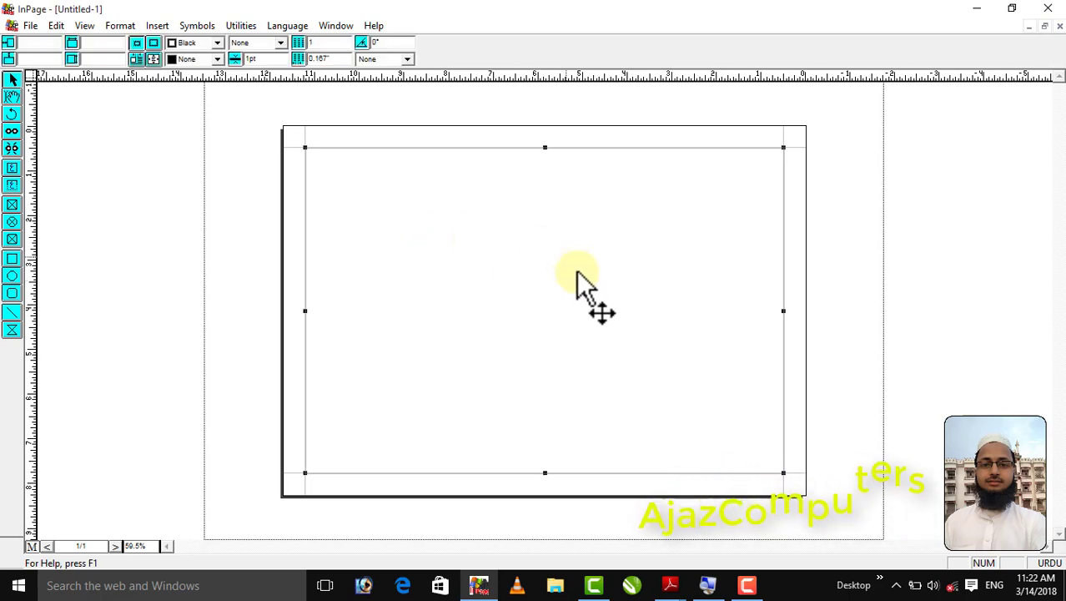
{"action": "left_click", "coordinate": [491, 121]}
{"action": "left_click", "coordinate": [516, 210]}
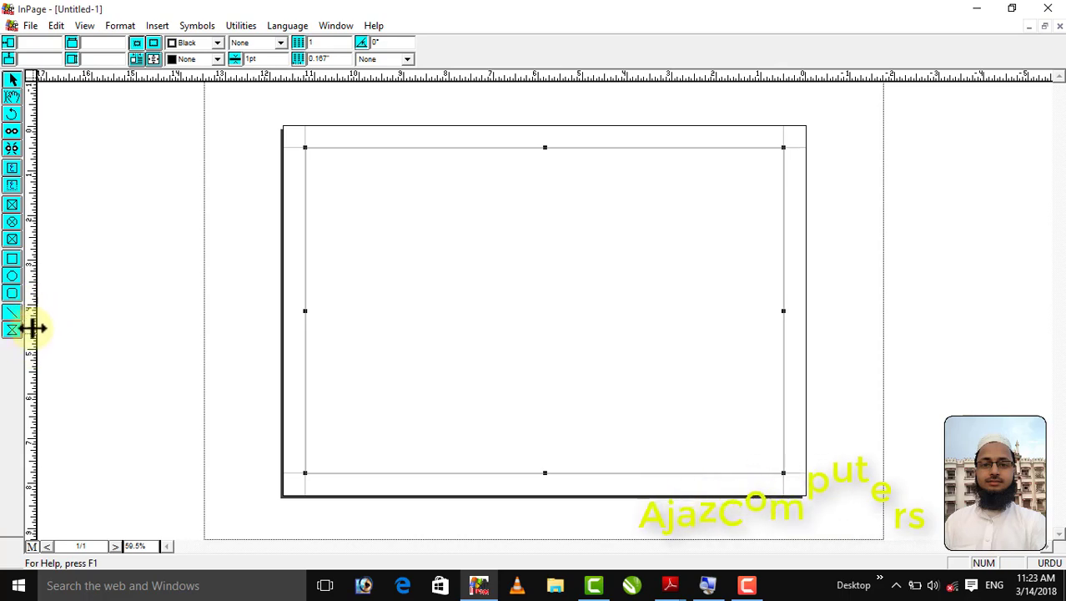
{"action": "left_click_drag", "start_coordinate": [32, 329], "coordinate": [542, 403]}
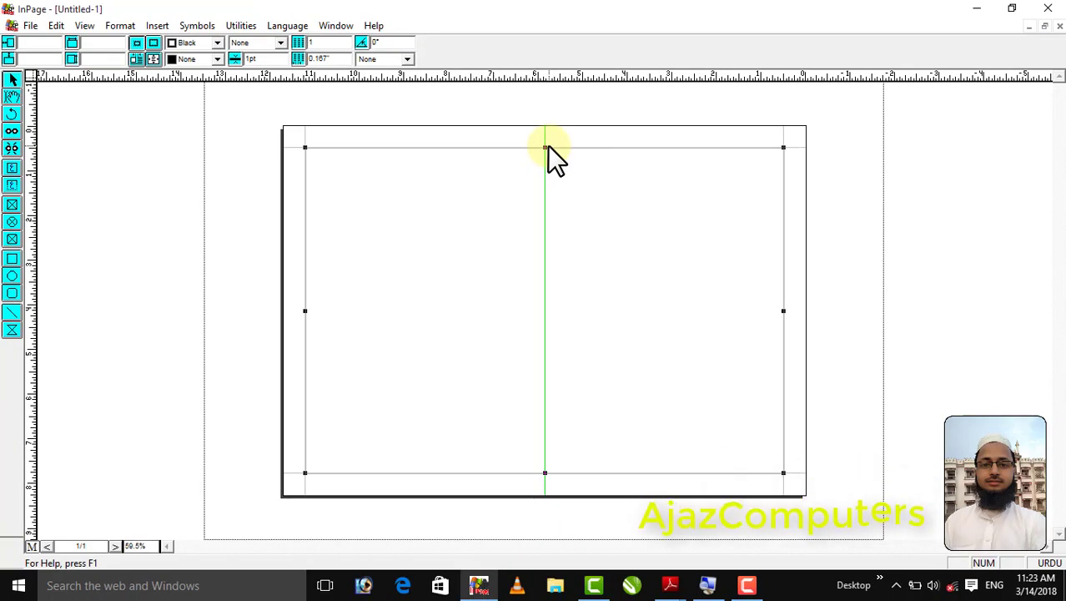
Step: Resize the master text box to 4" wide and 7" high, and centre it between the guide and the page's right edge
{"action": "left_click", "coordinate": [590, 129]}
{"action": "left_click", "coordinate": [398, 235]}
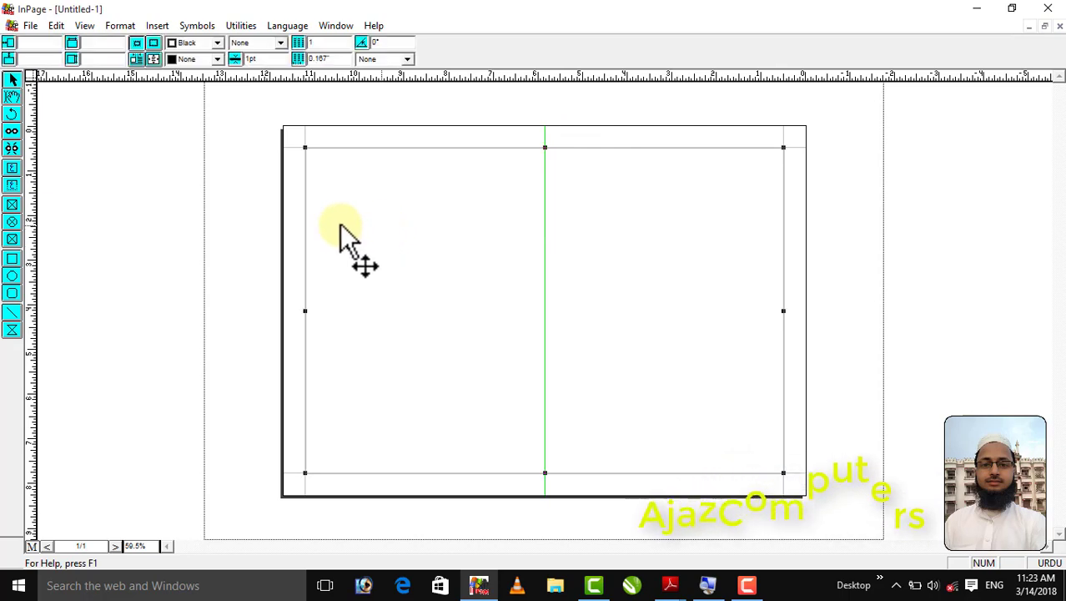
{"action": "left_click", "coordinate": [105, 44]}
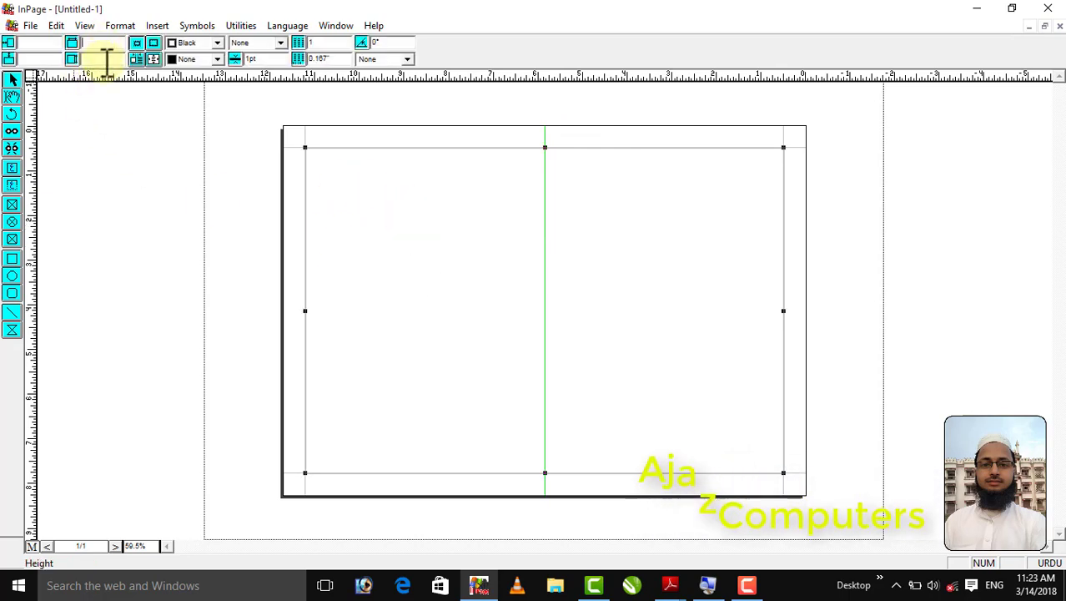
{"action": "type", "text": "4"}
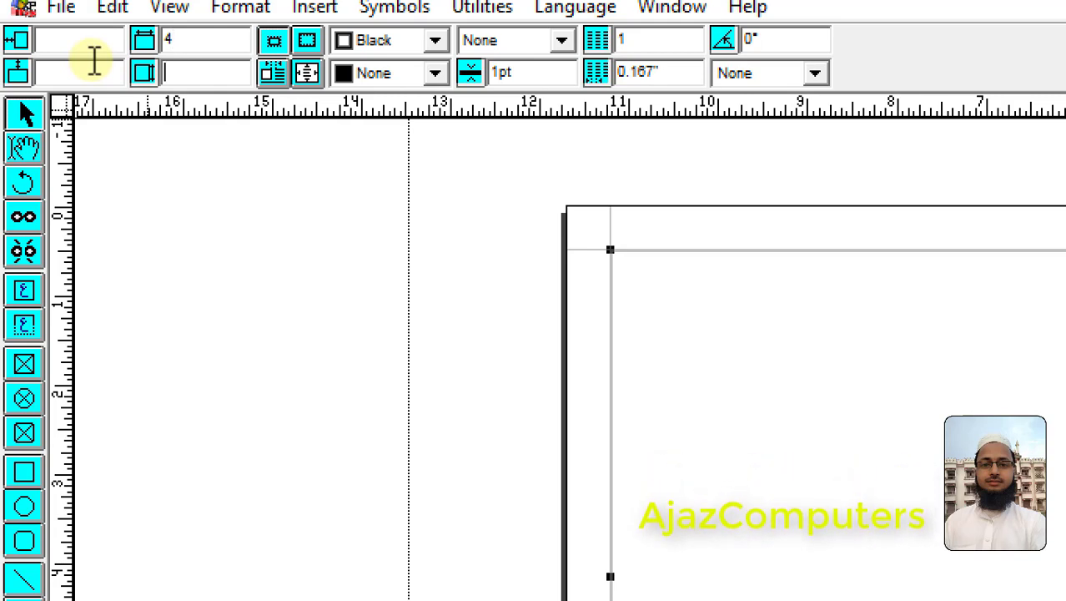
{"action": "key", "text": "Tab"}
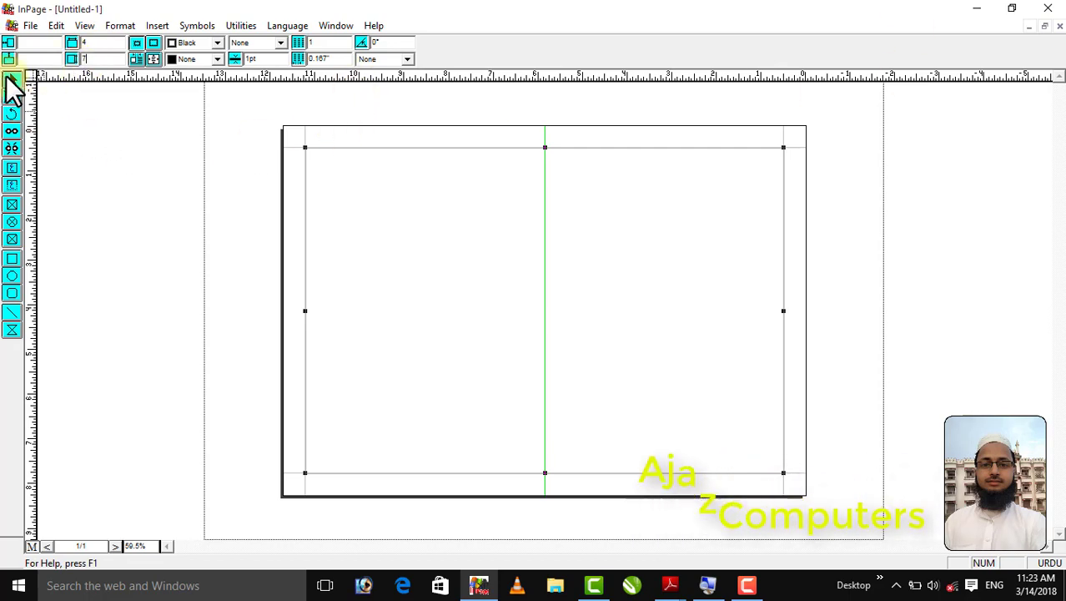
{"action": "left_click", "coordinate": [189, 110]}
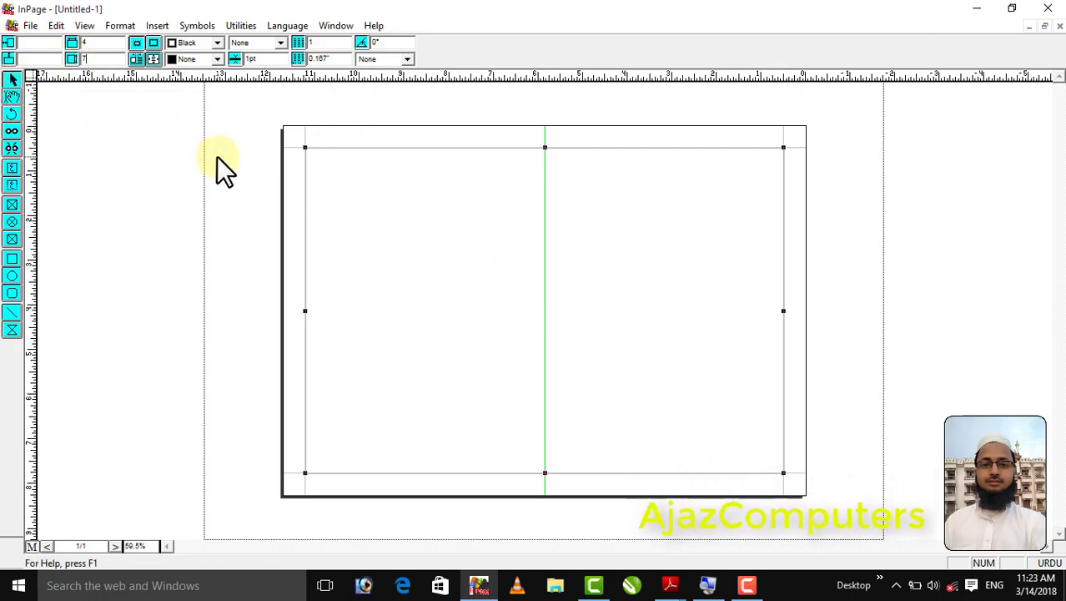
{"action": "key", "text": "Return"}
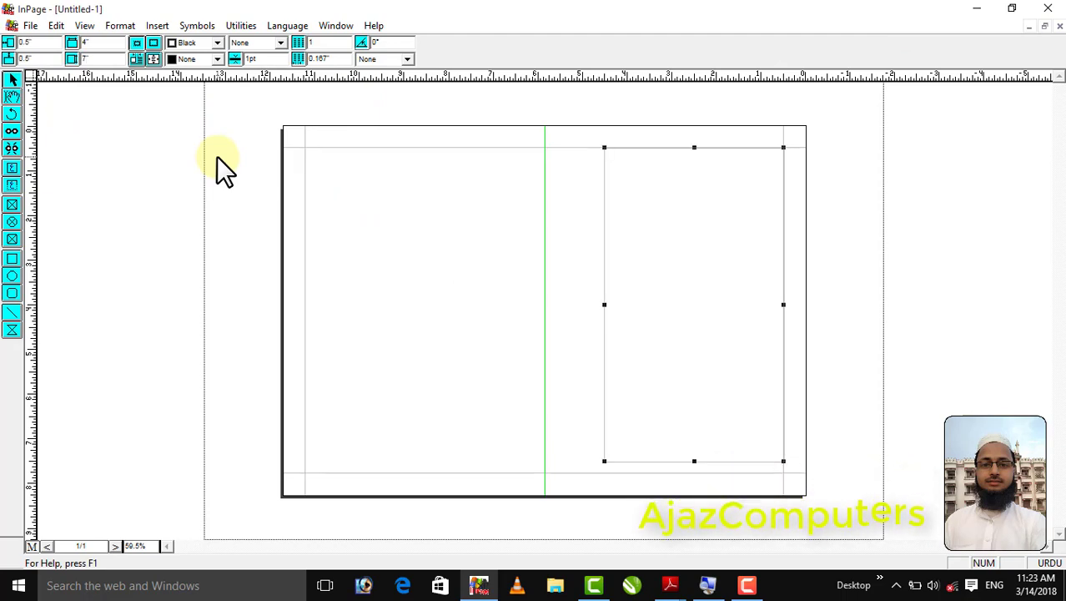
{"action": "left_click_drag", "start_coordinate": [672, 321], "coordinate": [648, 331]}
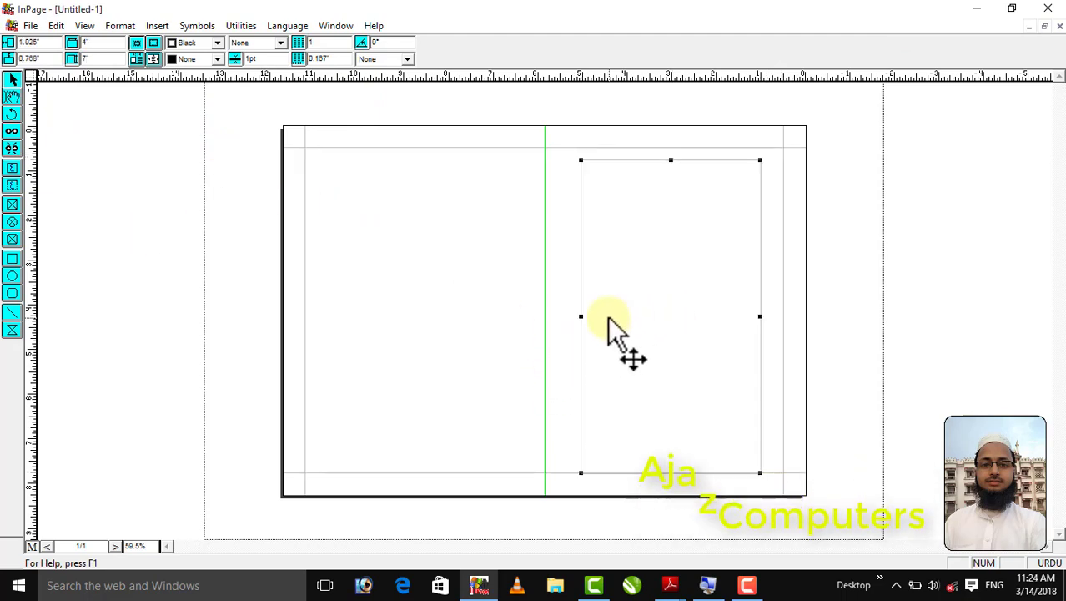
Step: Draw a horizontal line about 4" long just above the text box's upper edge
{"action": "left_click", "coordinate": [691, 149], "text": "ctrl"}
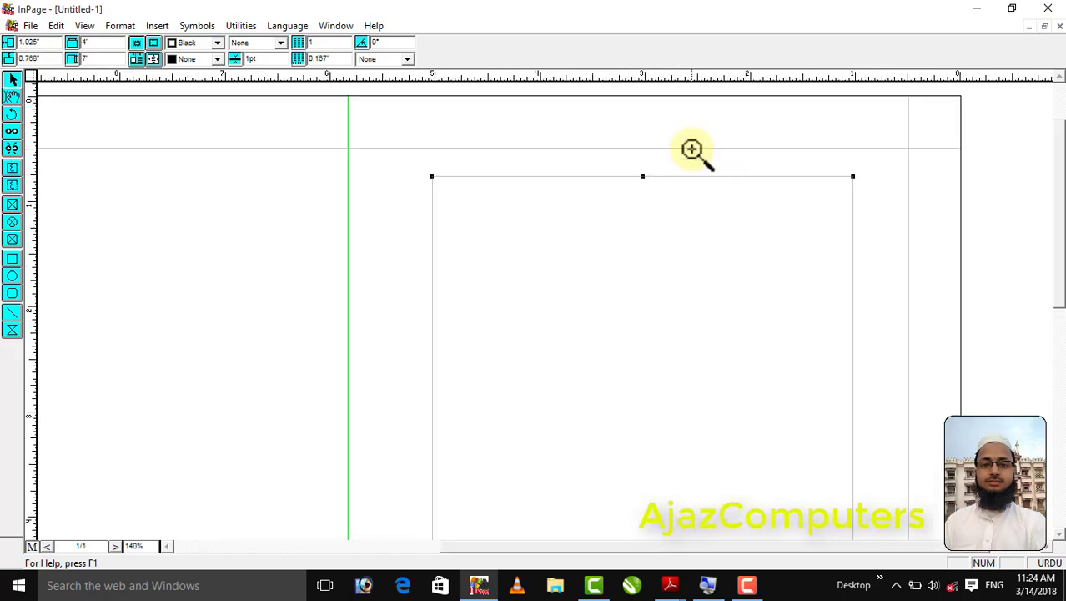
{"action": "left_click", "coordinate": [11, 312]}
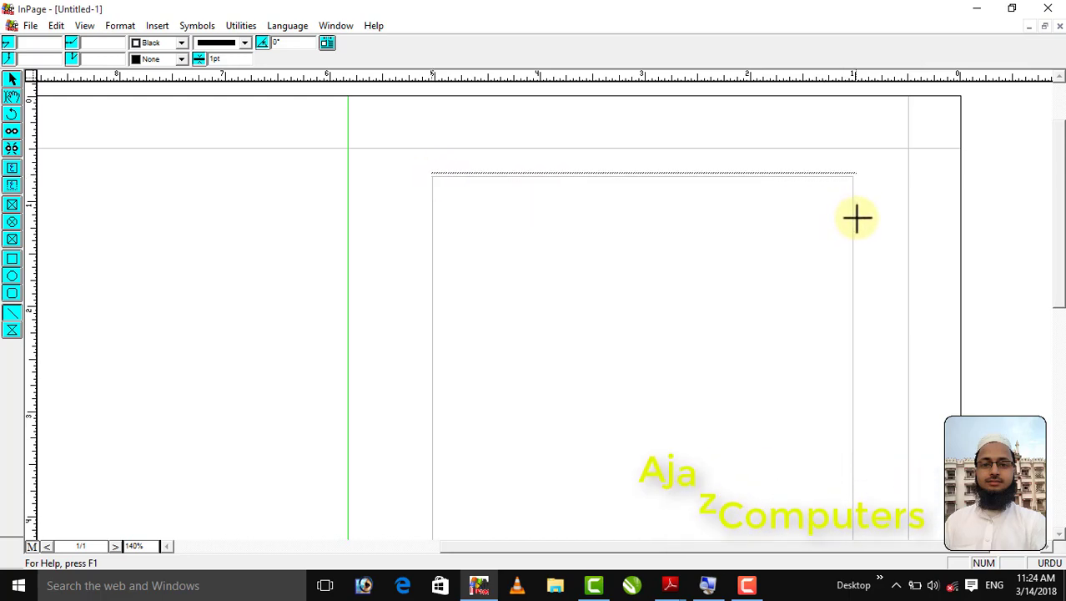
{"action": "left_click_drag", "start_coordinate": [855, 218], "coordinate": [856, 218]}
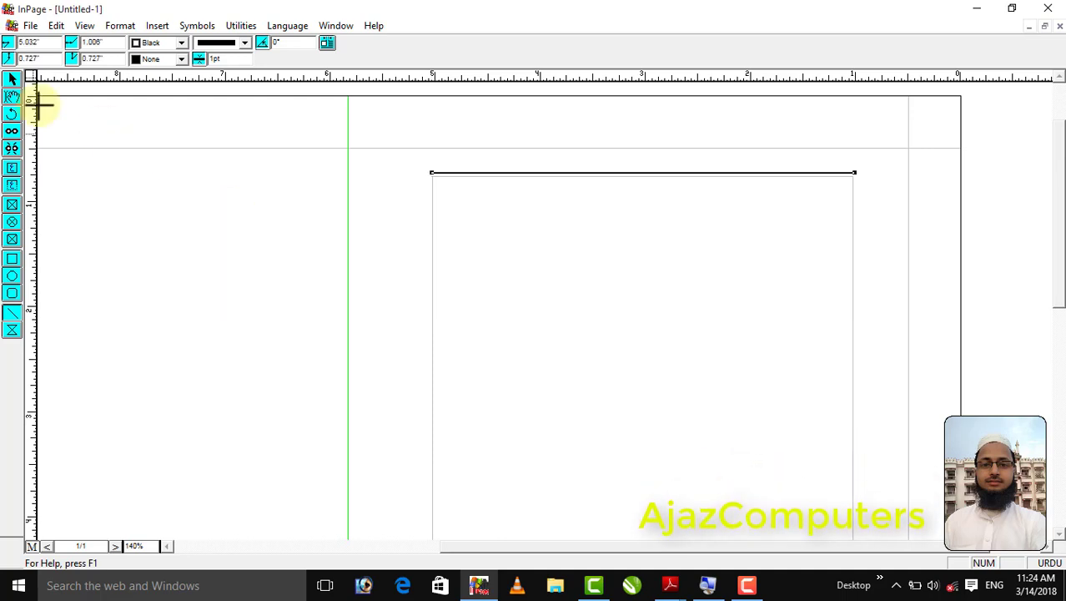
Step: Style the header line as a double line with a white fill and a 3 pt thickness
{"action": "left_click", "coordinate": [240, 45]}
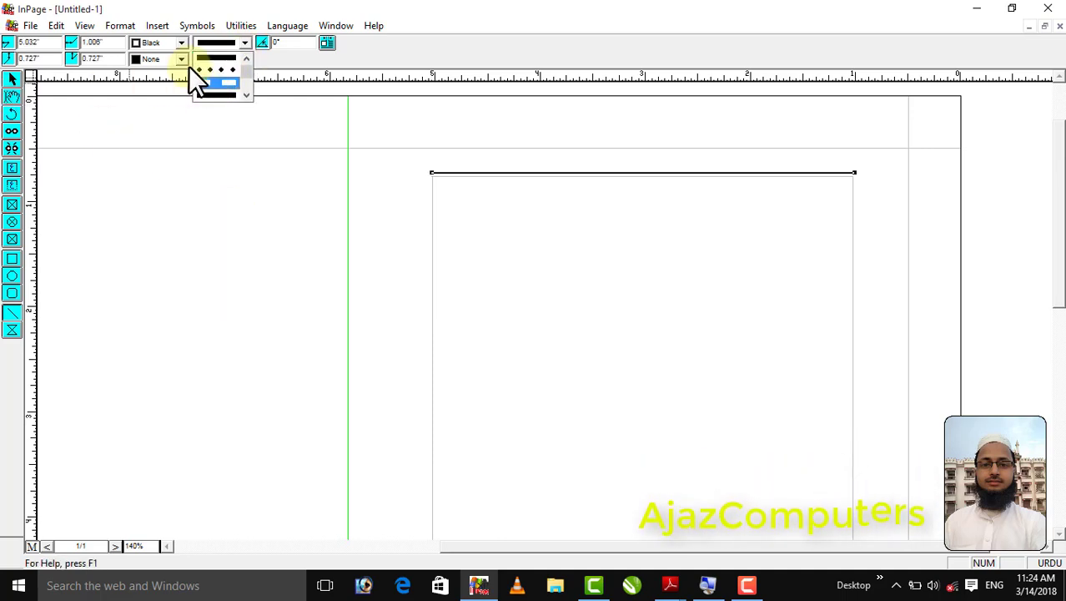
{"action": "left_click", "coordinate": [203, 59]}
{"action": "left_click", "coordinate": [240, 43]}
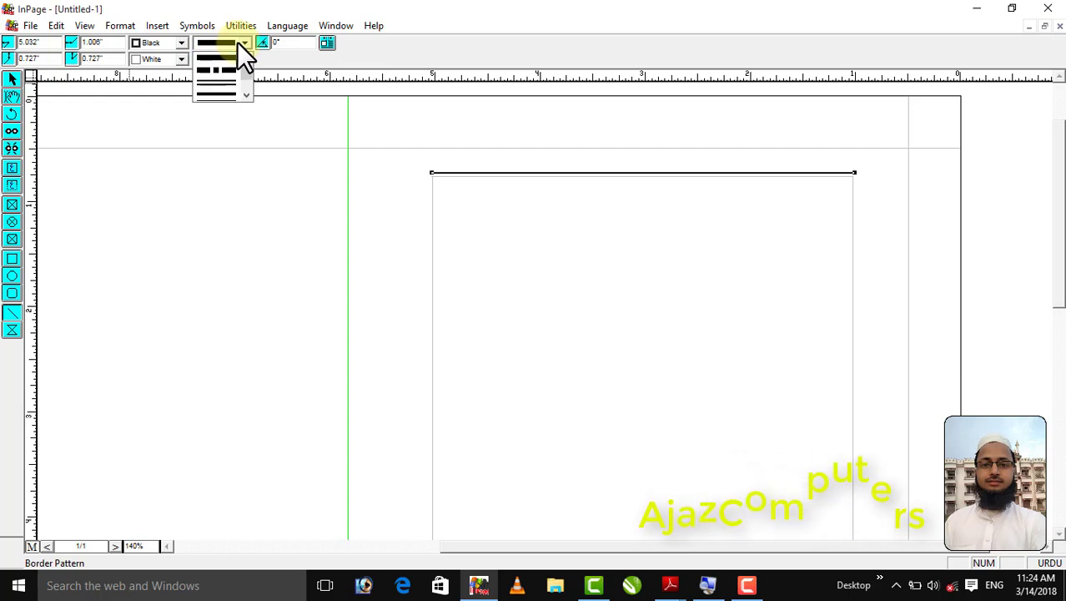
{"action": "left_click", "coordinate": [215, 84]}
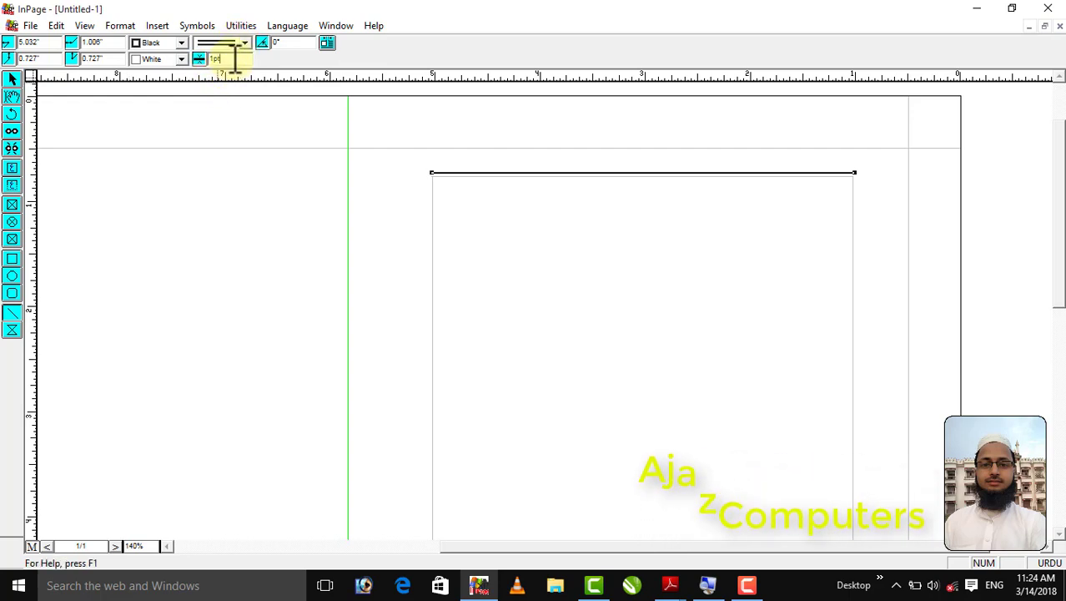
{"action": "type", "text": "3"}
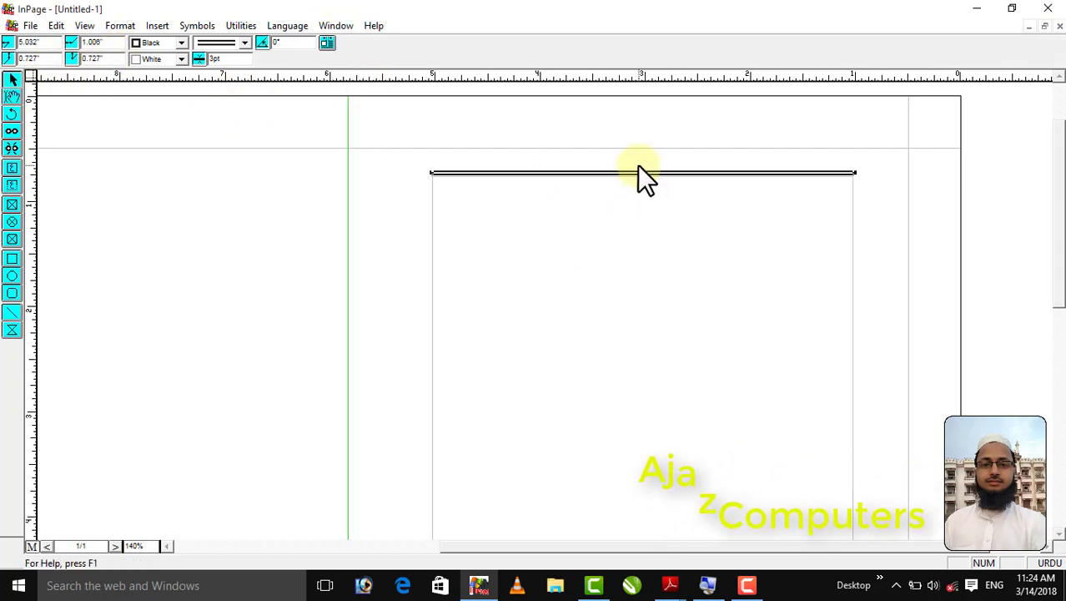
Step: Duplicate the double header line and move the copy straight down to the text box's lower edge, at 7.748"
{"action": "left_click_drag", "start_coordinate": [630, 170], "coordinate": [631, 173]}
{"action": "key", "text": "Down"}
{"action": "key", "text": "Down"}
{"action": "key", "text": "Down"}
{"action": "key", "text": "Down"}
{"action": "key", "text": "Down"}
{"action": "key", "text": "Down"}
{"action": "key", "text": "Down"}
{"action": "key", "text": "Down"}
{"action": "key", "text": "Down"}
{"action": "key", "text": "Down"}
{"action": "key", "text": "Down"}
{"action": "key", "text": "Down"}
{"action": "key", "text": "Down"}
{"action": "key", "text": "Down"}
{"action": "key", "text": "Down"}
{"action": "key", "text": "Down"}
{"action": "key", "text": "Down"}
{"action": "key", "text": "Down"}
{"action": "key", "text": "Down"}
{"action": "key", "text": "Down"}
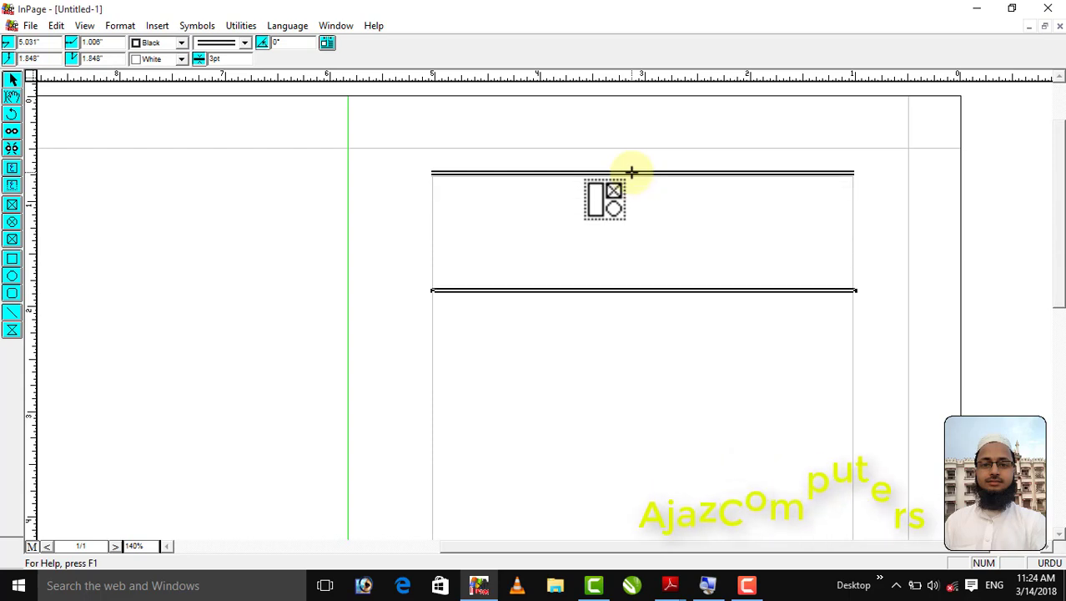
{"action": "key", "text": "Down"}
{"action": "key", "text": "Down"}
{"action": "key", "text": "Down"}
{"action": "key", "text": "Down"}
{"action": "key", "text": "Down"}
{"action": "key", "text": "Down"}
{"action": "key", "text": "Down"}
{"action": "key", "text": "Down"}
{"action": "key", "text": "Down"}
{"action": "key", "text": "Down"}
{"action": "key", "text": "Down"}
{"action": "key", "text": "Down"}
{"action": "key", "text": "Down"}
{"action": "key", "text": "Down"}
{"action": "key", "text": "Down"}
{"action": "key", "text": "Down"}
{"action": "key", "text": "Down"}
{"action": "key", "text": "Down"}
{"action": "key", "text": "Down"}
{"action": "key", "text": "Down"}
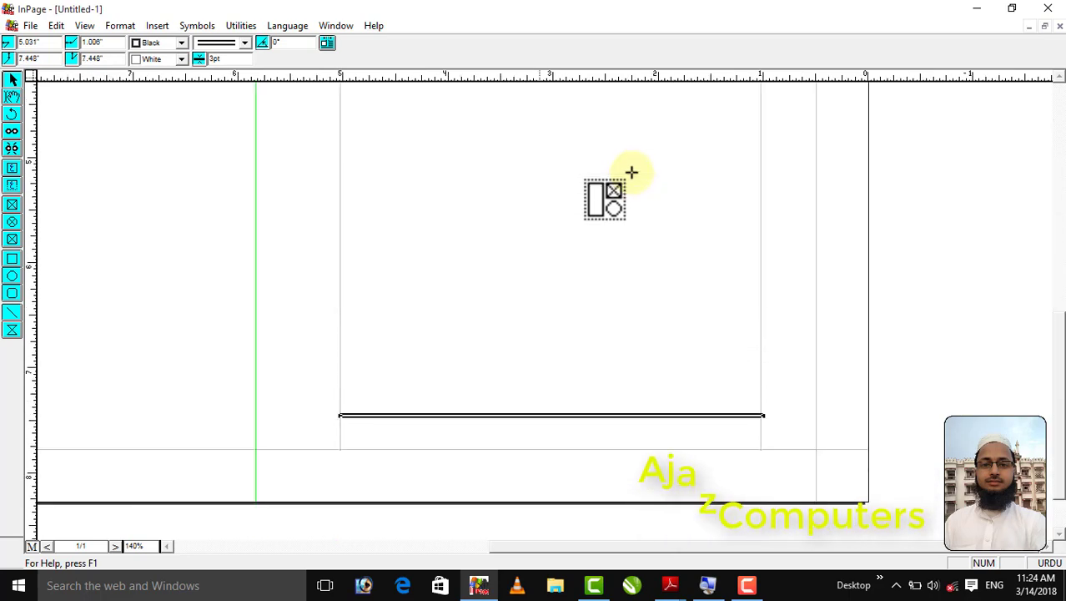
{"action": "key", "text": "Up"}
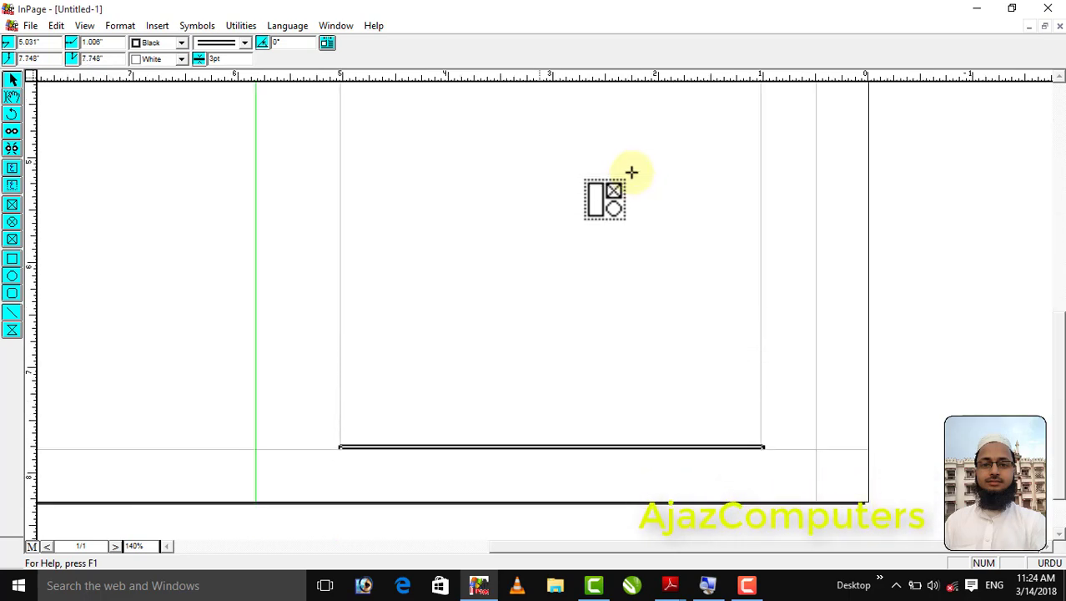
Step: Change the lower line to a single solid pattern with a 1 pt thickness
{"action": "left_click", "coordinate": [244, 43]}
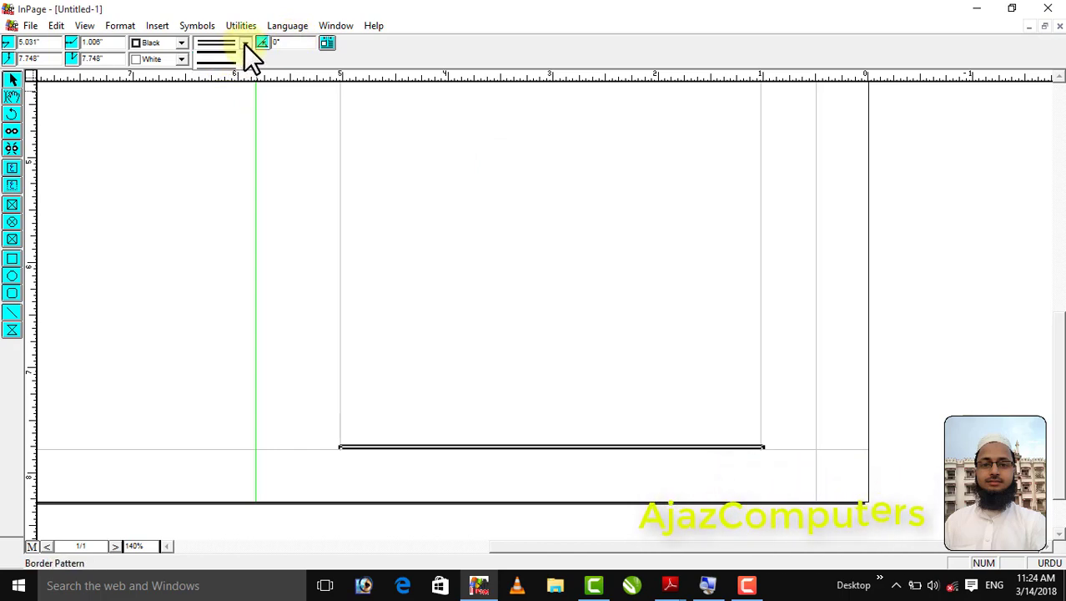
{"action": "left_click", "coordinate": [217, 81]}
{"action": "type", "text": "1"}
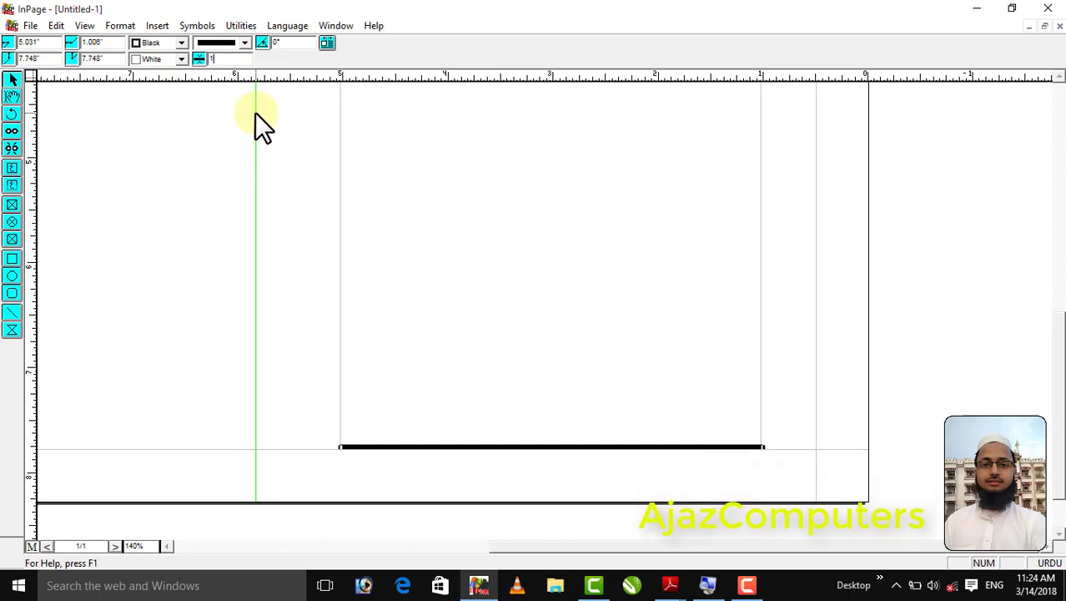
{"action": "key", "text": "Return"}
Step: Draw a title text box about 1.28" wide at the right end of the header line and enter "تنویر الایضاح" in it
{"action": "left_click", "coordinate": [487, 245]}
{"action": "left_click", "coordinate": [705, 143]}
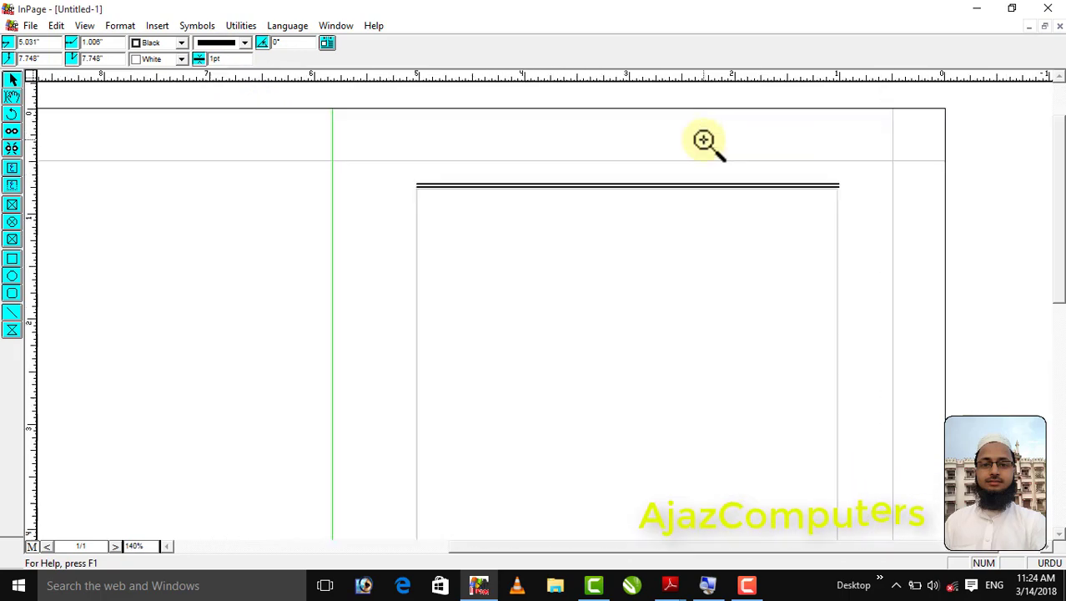
{"action": "left_click", "coordinate": [12, 185]}
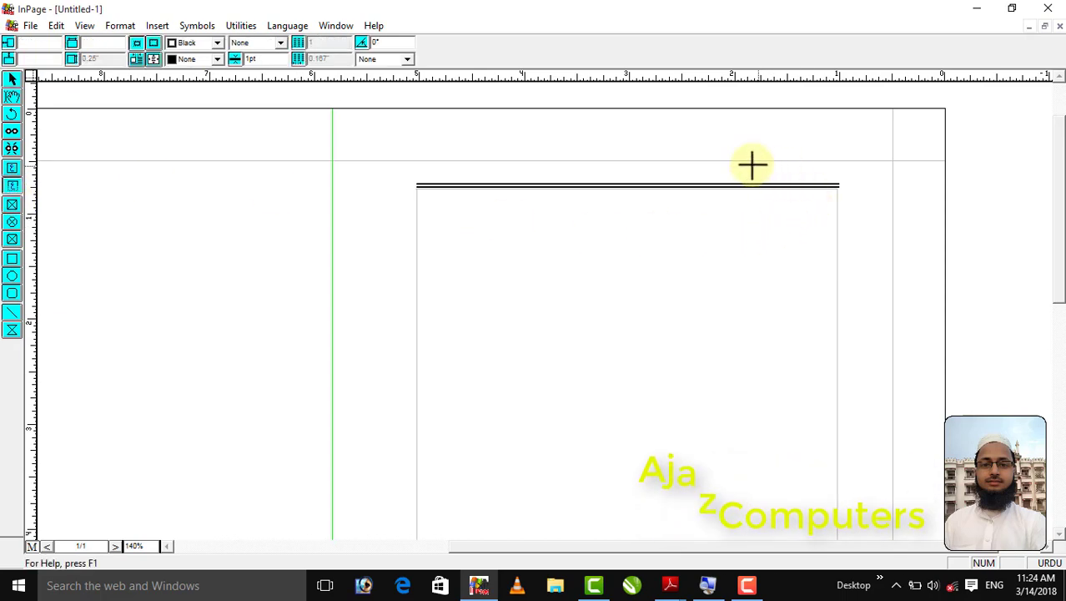
{"action": "left_click_drag", "start_coordinate": [843, 189], "coordinate": [707, 161]}
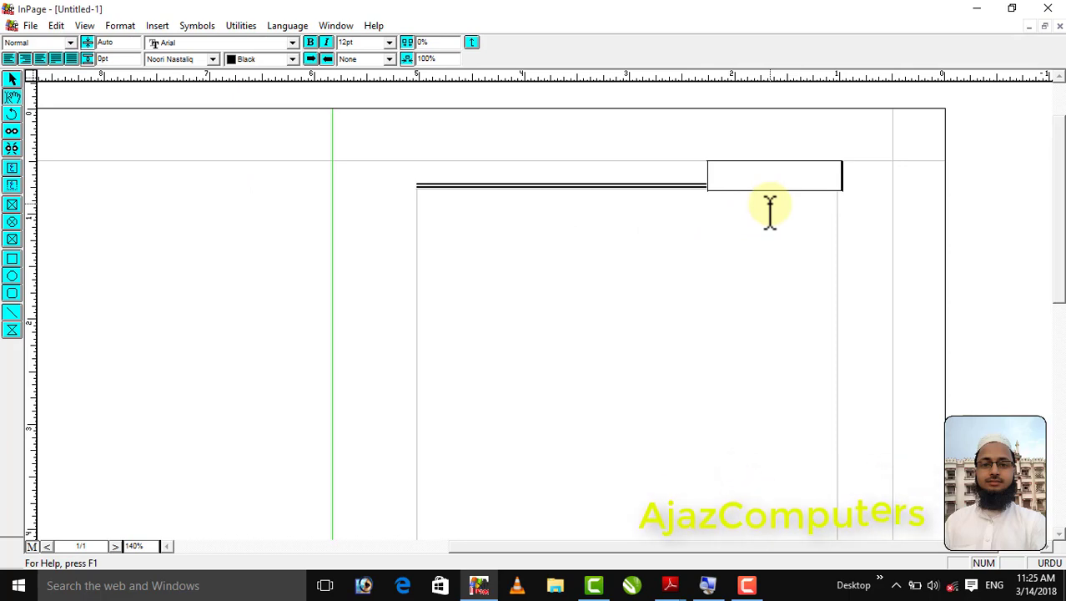
{"action": "type", "text": "ر الایضاح"}
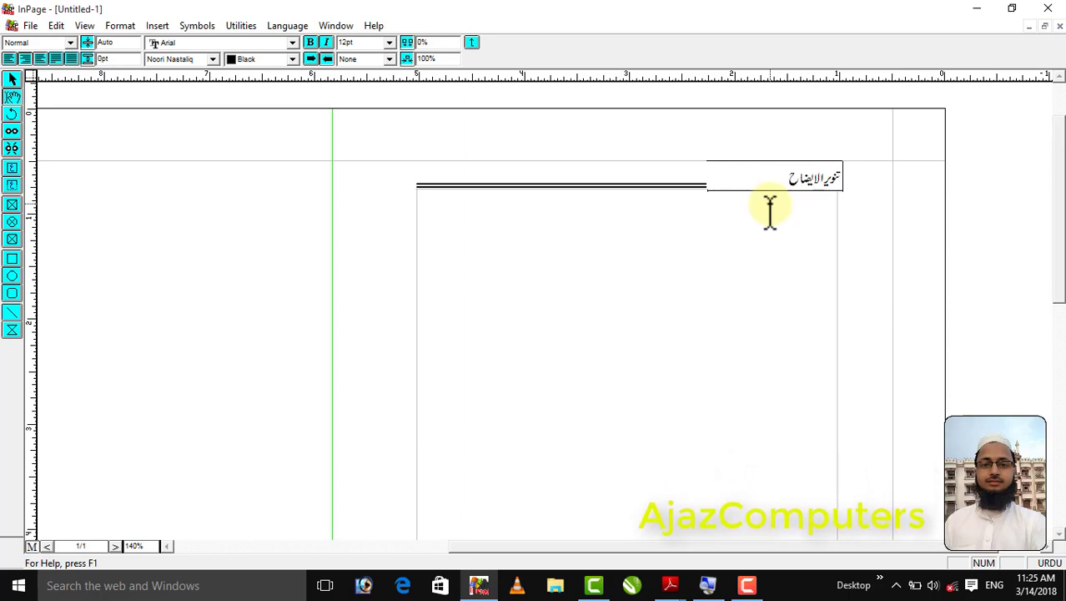
Step: Set the whole header title's font size to 17 and its line leading to 23
{"action": "key", "text": "ctrl+a"}
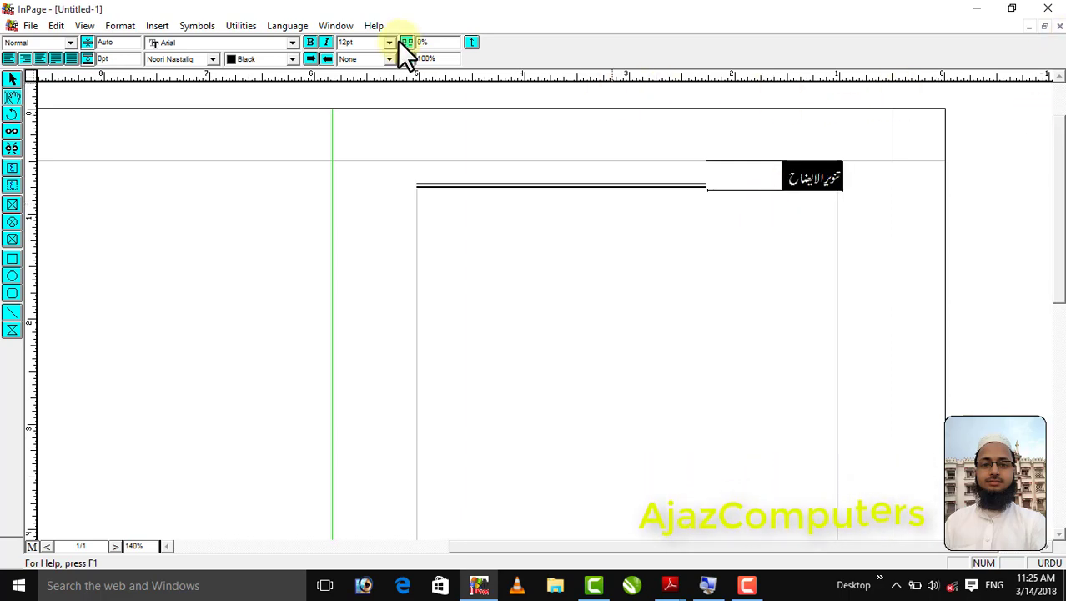
{"action": "type", "text": "18"}
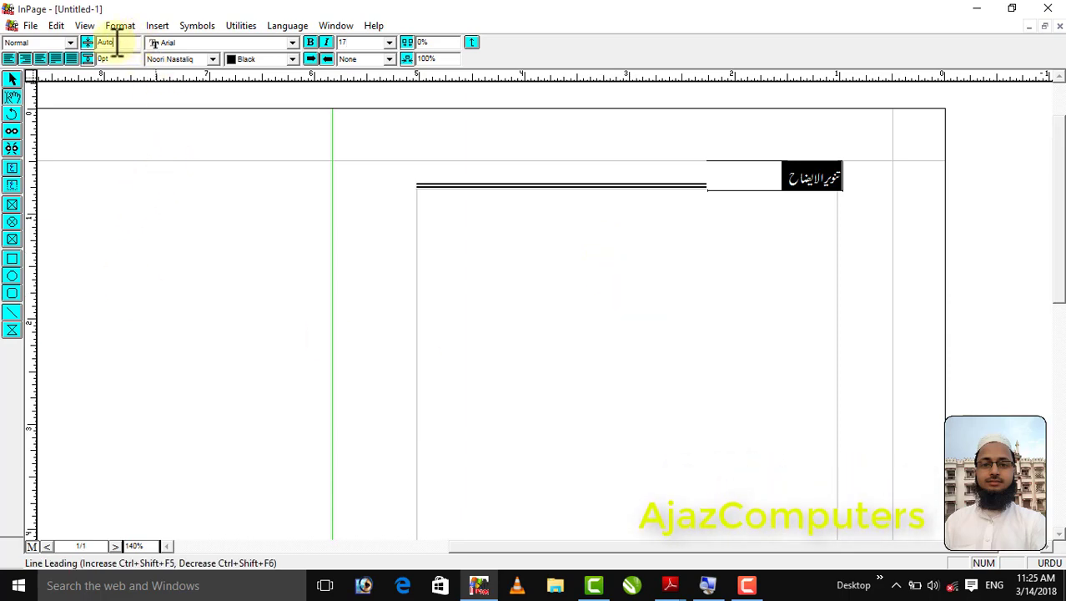
{"action": "type", "text": "23"}
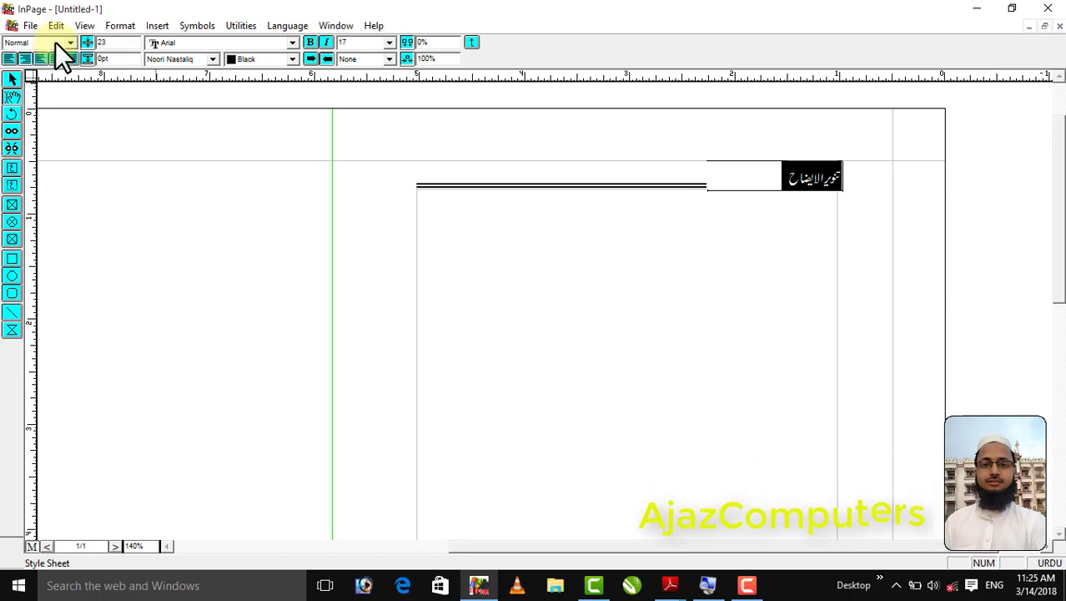
Step: Move the title text box up to a vertical position of 0.4" so it sits above the double line
{"action": "left_click", "coordinate": [11, 80]}
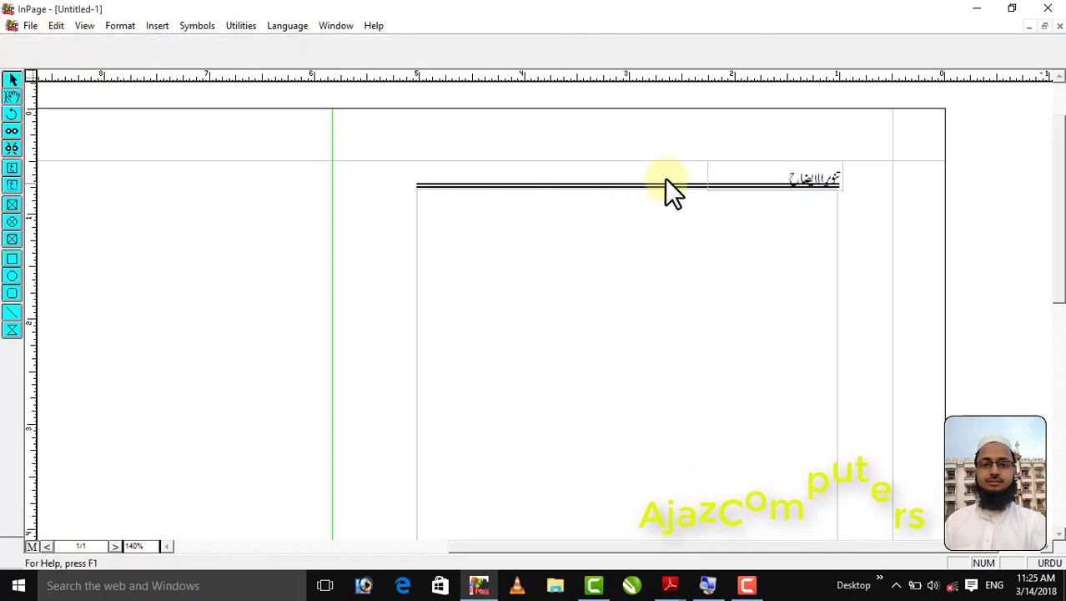
{"action": "left_click", "coordinate": [753, 173]}
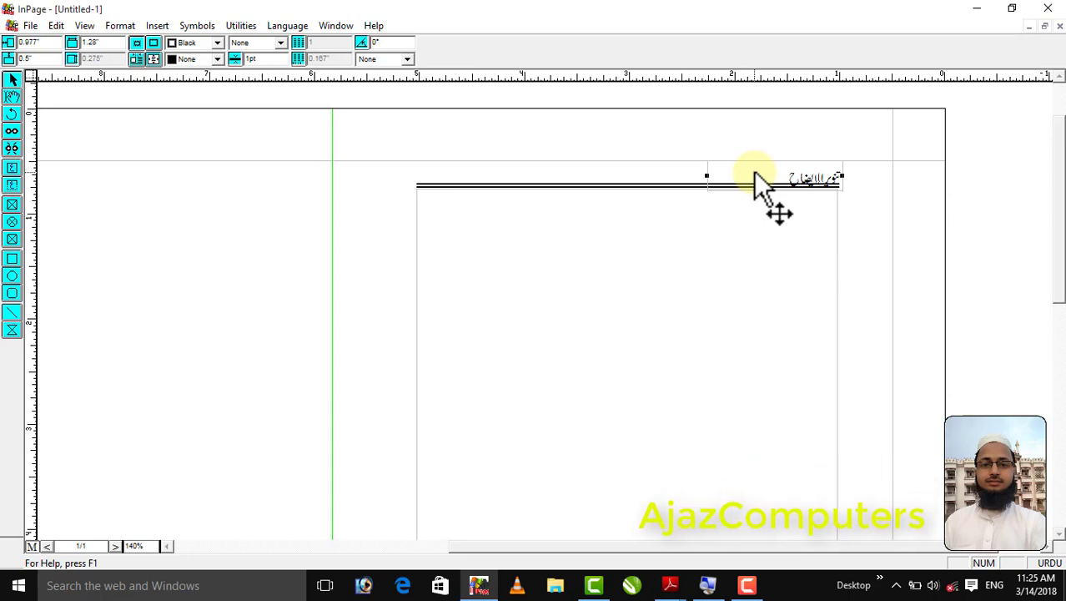
{"action": "key", "text": "Up"}
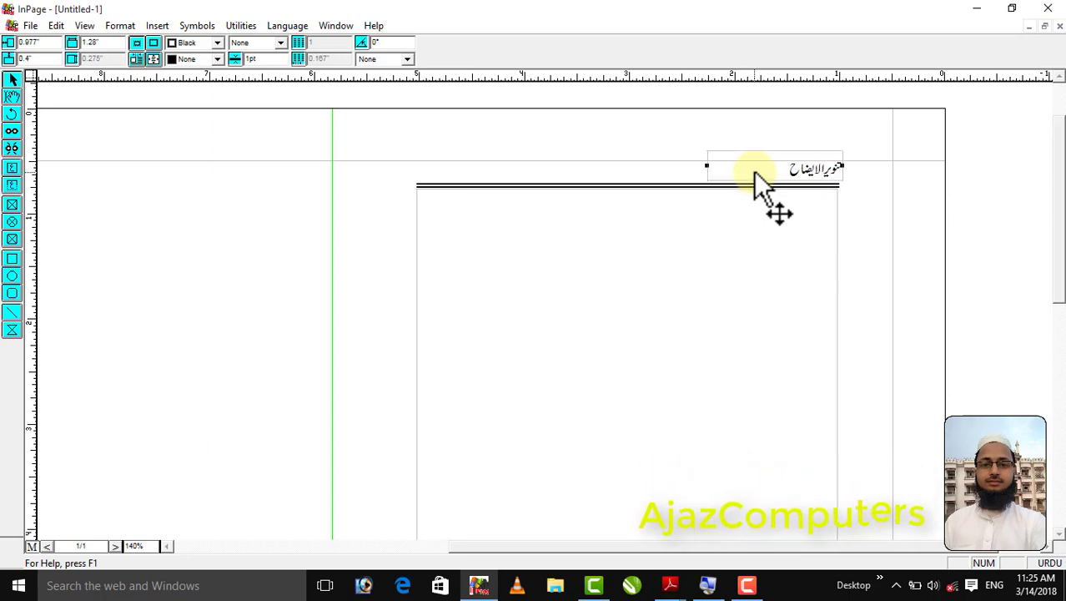
Step: Select the header title text "تنویر الایضاح" and set its font size to 17 pt and its line leading to 23 pt
{"action": "left_click", "coordinate": [12, 96]}
{"action": "left_click_drag", "start_coordinate": [748, 167], "coordinate": [893, 179]}
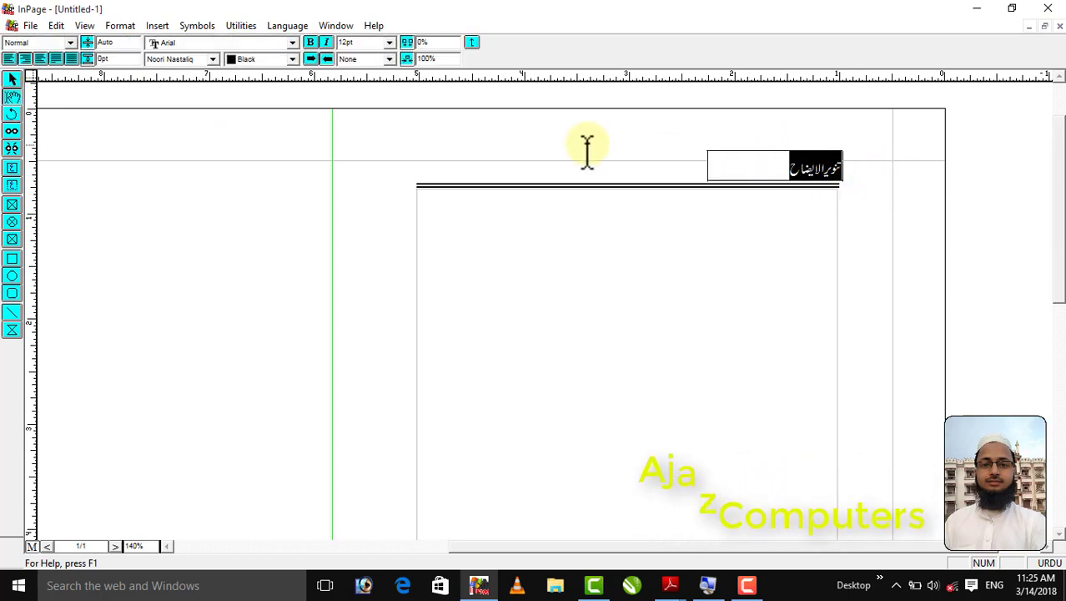
{"action": "left_click", "coordinate": [373, 42]}
{"action": "type", "text": "17"}
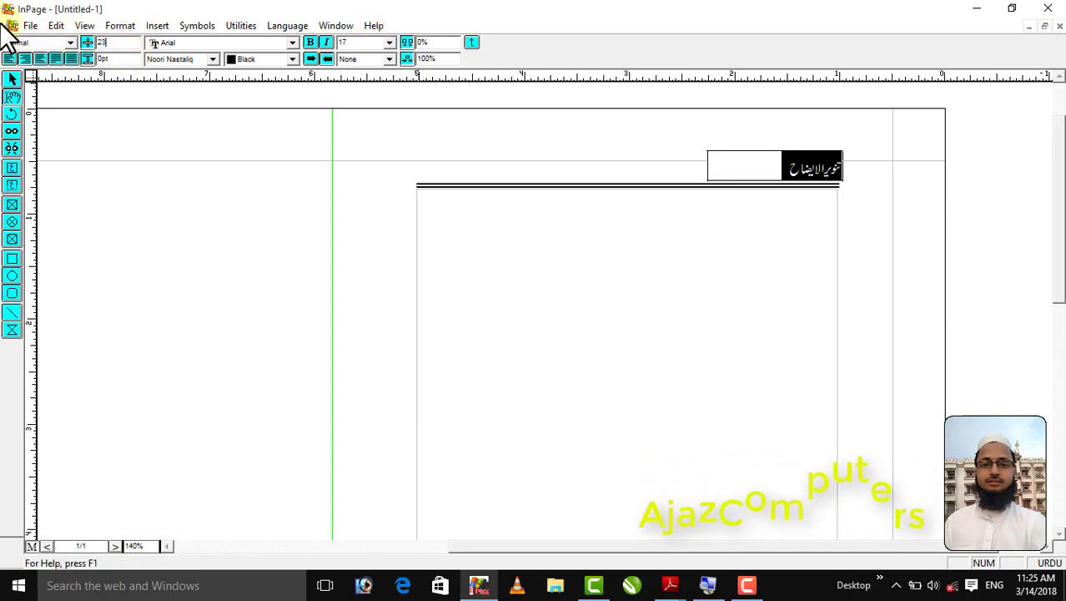
{"action": "key", "text": "Return"}
Step: Move the title text box to about 1.03" horizontally and 0.38" vertically so it sits just above the double line
{"action": "left_click", "coordinate": [12, 80]}
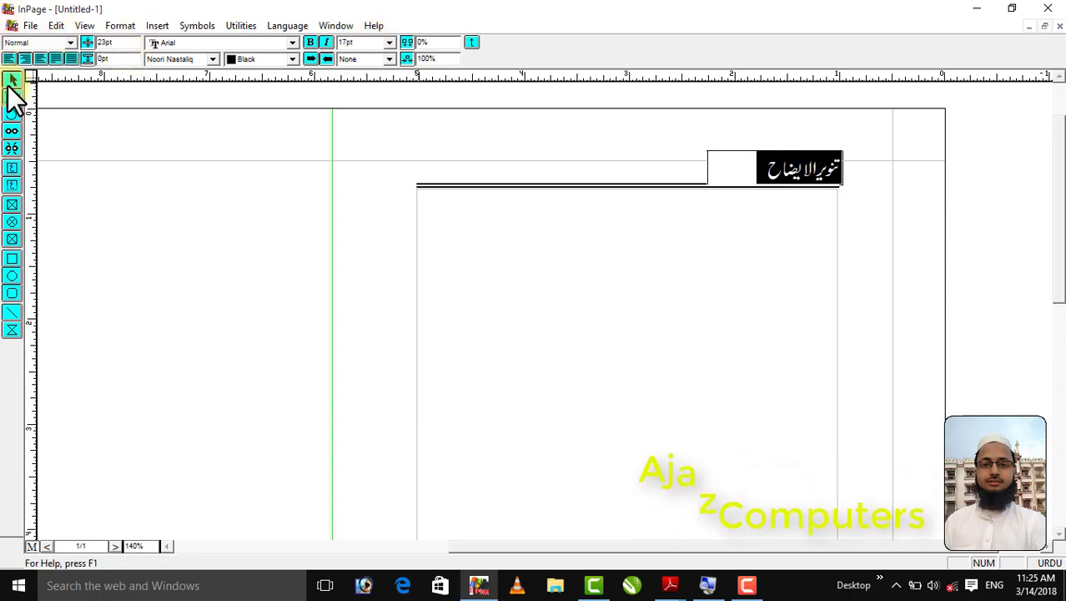
{"action": "left_click", "coordinate": [755, 171]}
{"action": "left_click_drag", "start_coordinate": [745, 173], "coordinate": [750, 174]}
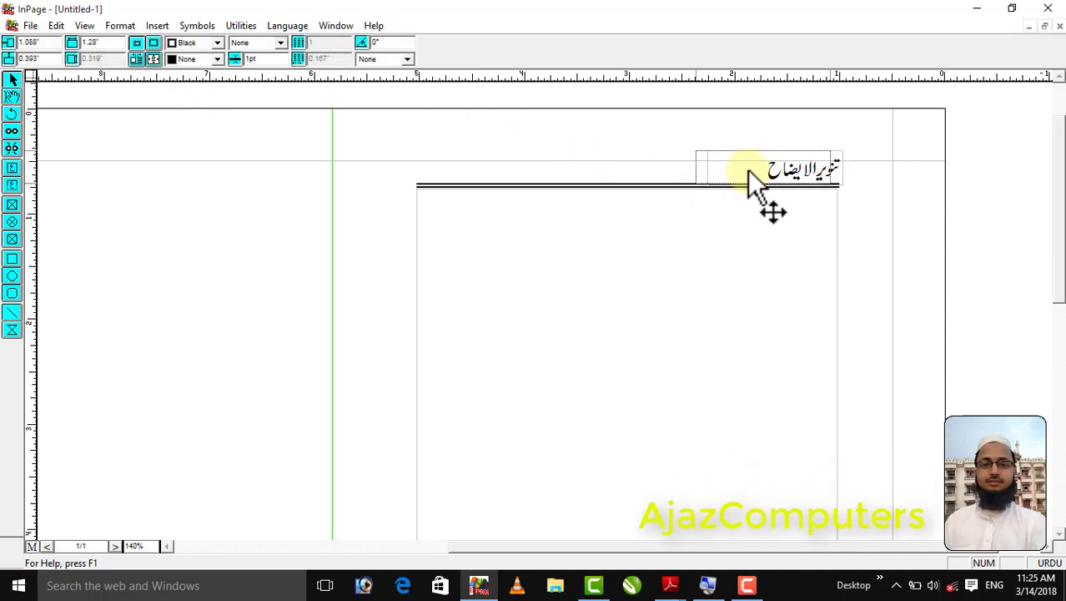
{"action": "left_click", "coordinate": [754, 168]}
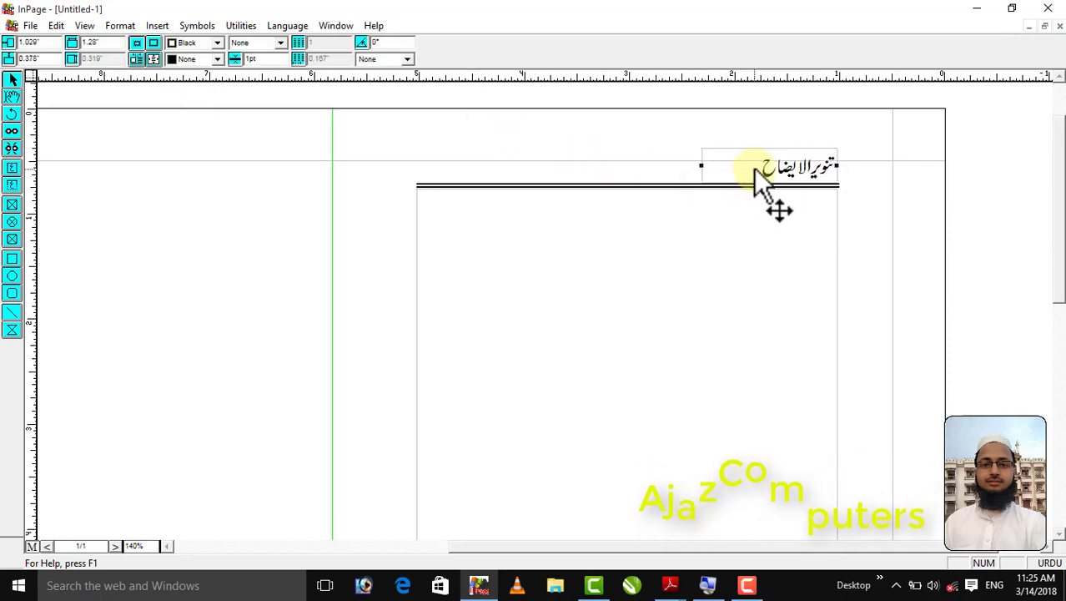
Step: Duplicate the title text box and move the copy to the left end of the header line, at a horizontal position of about 3.74"
{"action": "left_click", "coordinate": [730, 210]}
{"action": "key", "text": "ctrl+v"}
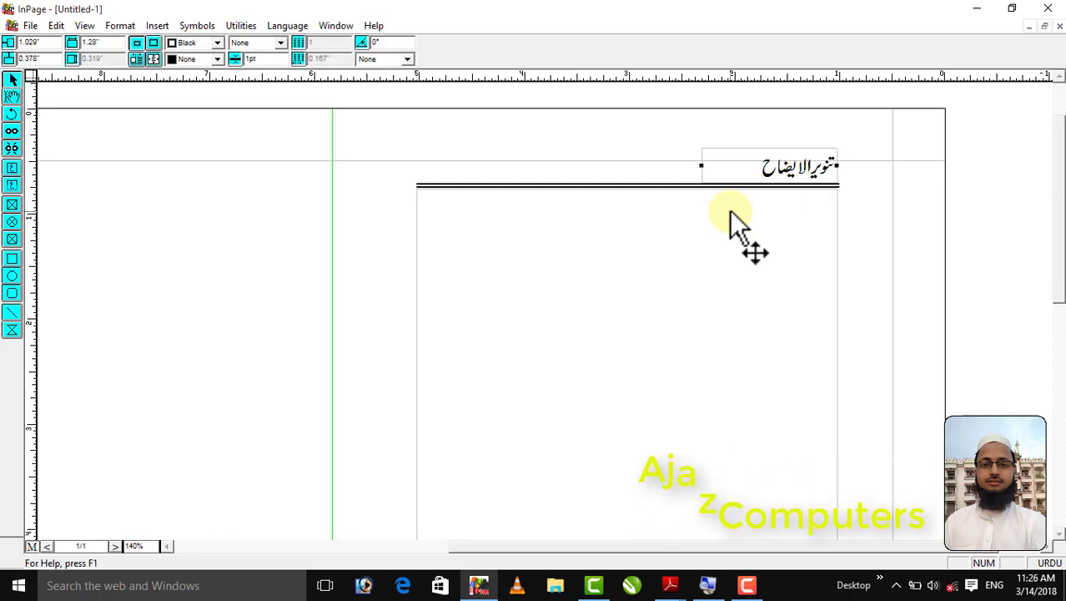
{"action": "key", "text": "Left"}
{"action": "key", "text": "Left"}
{"action": "key", "text": "Left"}
{"action": "key", "text": "Left"}
{"action": "key", "text": "Left"}
{"action": "key", "text": "Left"}
{"action": "key", "text": "Left"}
{"action": "key", "text": "Left"}
{"action": "key", "text": "Left"}
{"action": "key", "text": "Left"}
{"action": "key", "text": "Left"}
{"action": "key", "text": "Left"}
{"action": "key", "text": "Left"}
{"action": "key", "text": "Left"}
{"action": "key", "text": "Left"}
{"action": "key", "text": "Left"}
{"action": "key", "text": "Left"}
{"action": "key", "text": "Left"}
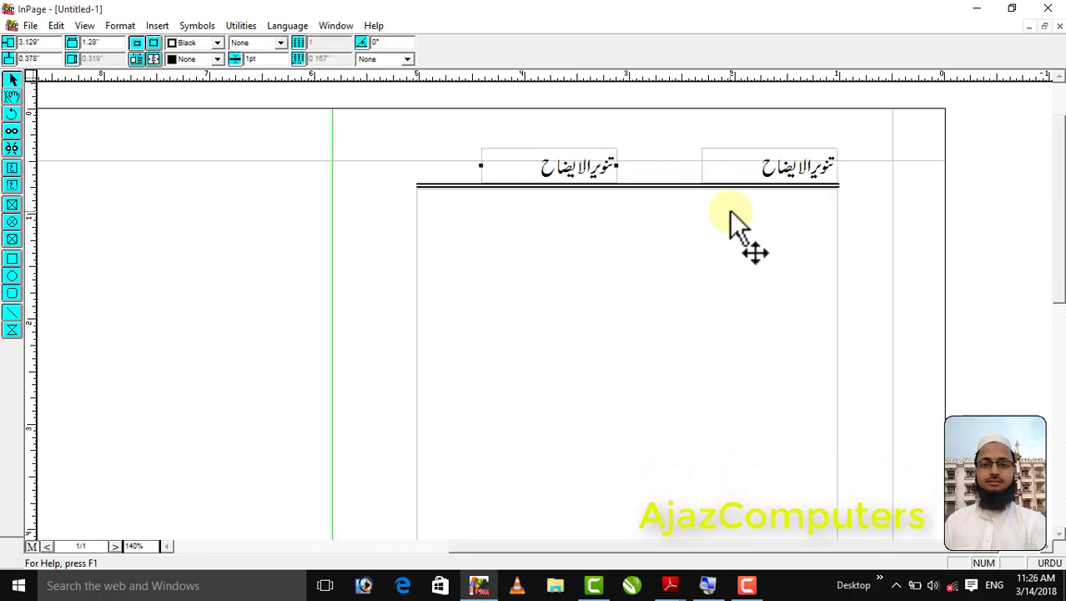
{"action": "key", "text": "Left"}
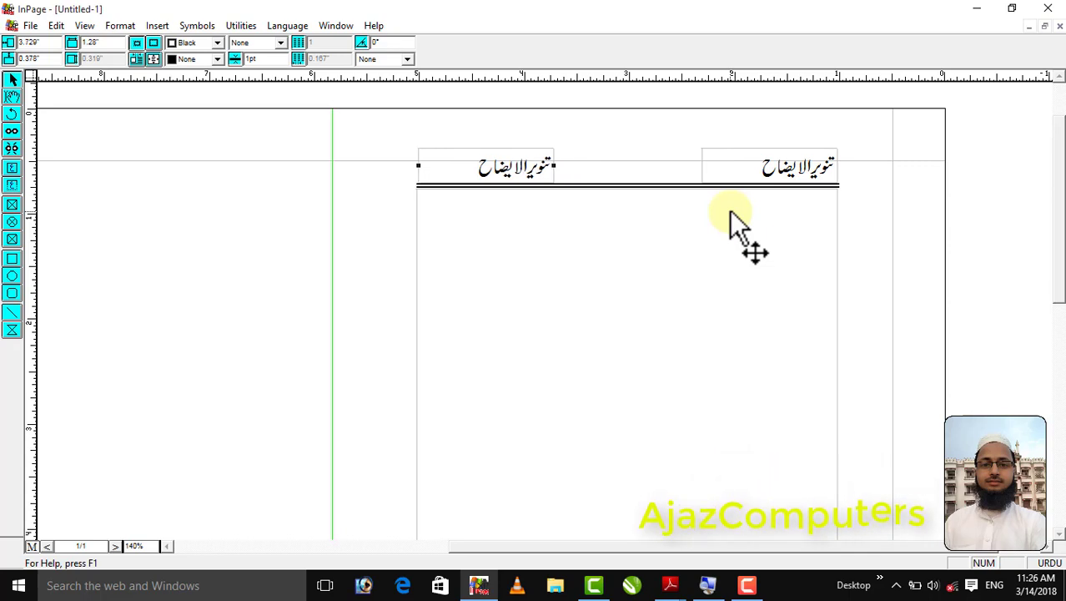
{"action": "key", "text": "Left"}
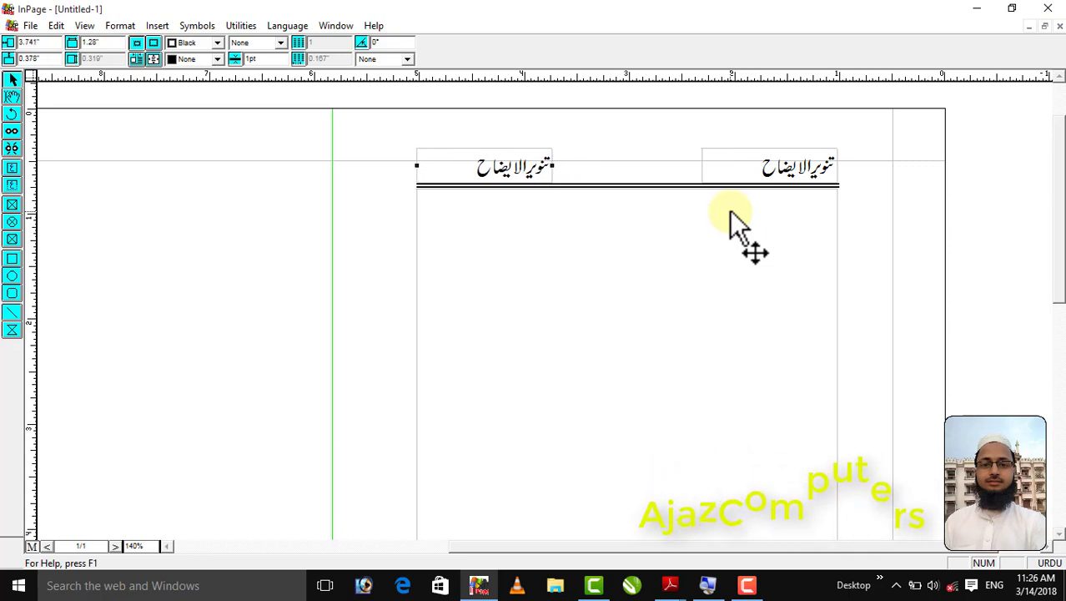
Step: Replace the duplicated title's text with "شرح نورالایضاح" and align it to the left
{"action": "left_click", "coordinate": [12, 96]}
{"action": "left_click_drag", "start_coordinate": [443, 163], "coordinate": [589, 180]}
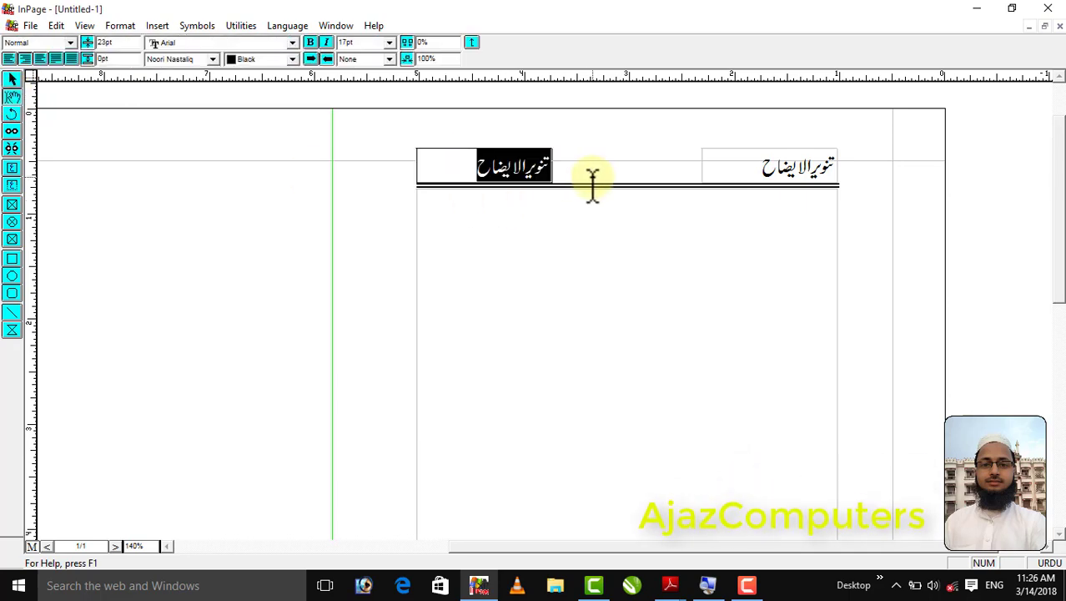
{"action": "type", "text": "شرح"}
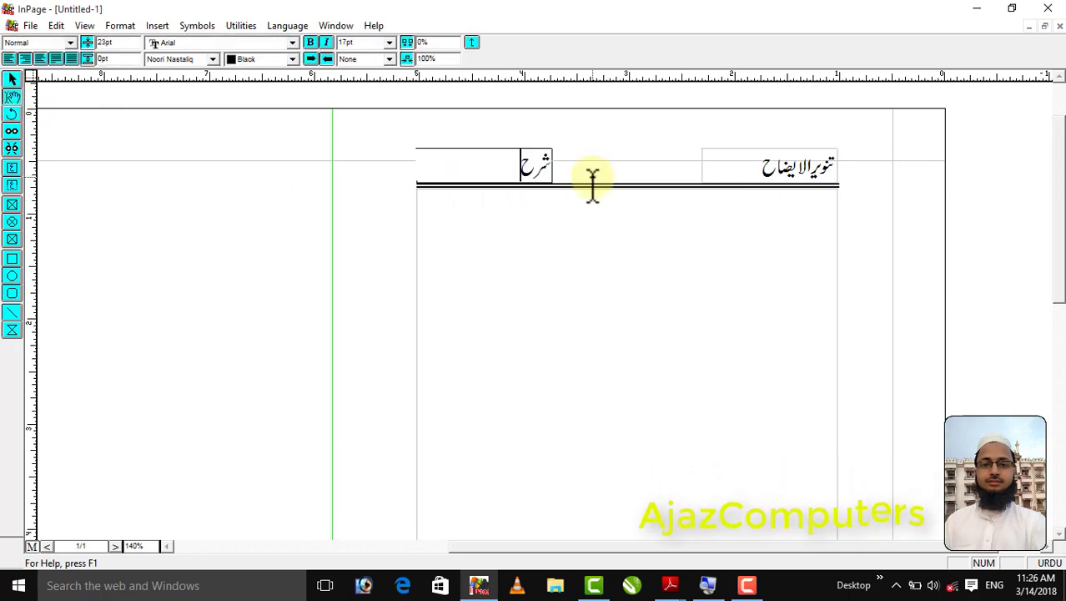
{"action": "type", "text": " نورالایضاح"}
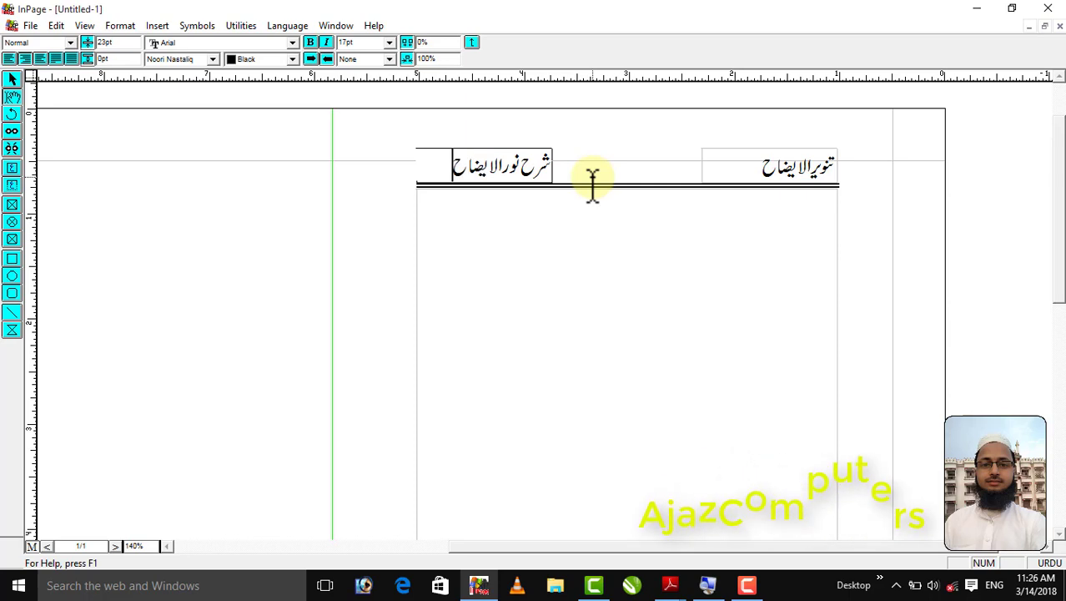
{"action": "left_click", "coordinate": [13, 58]}
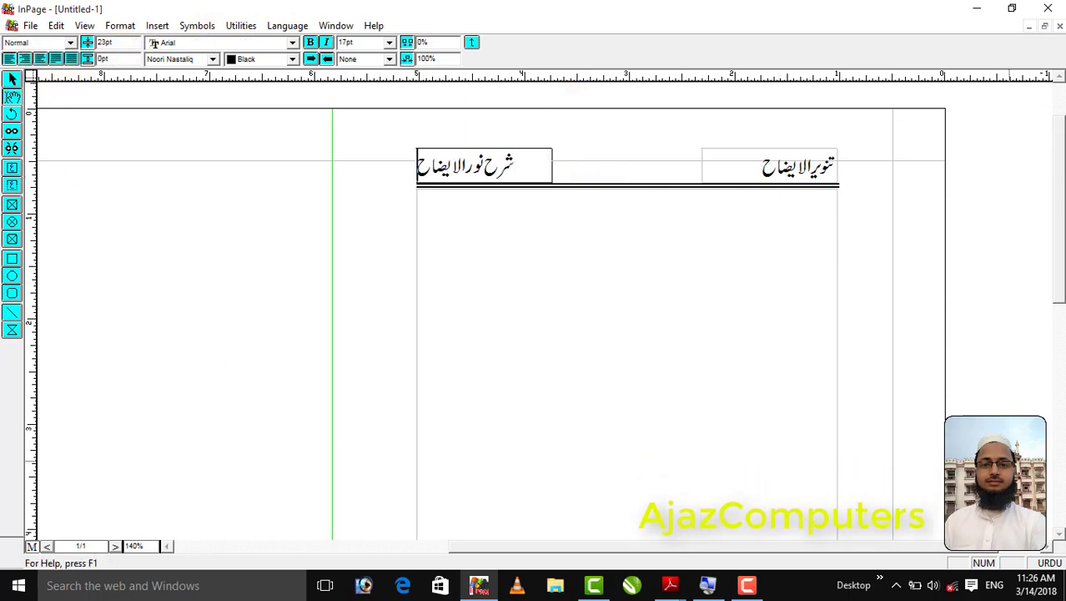
{"action": "left_click", "coordinate": [13, 82]}
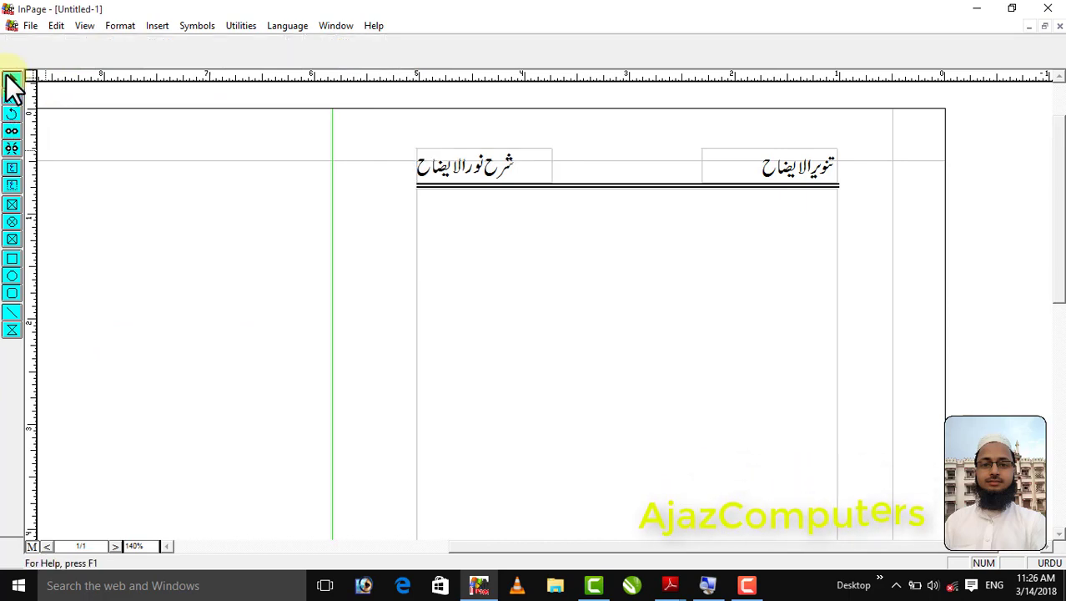
Step: Draw a small empty text box about 0.34" wide and 0.31" high between the two header titles
{"action": "right_click", "coordinate": [614, 172], "text": "ctrl"}
{"action": "right_click", "coordinate": [667, 136], "text": "ctrl"}
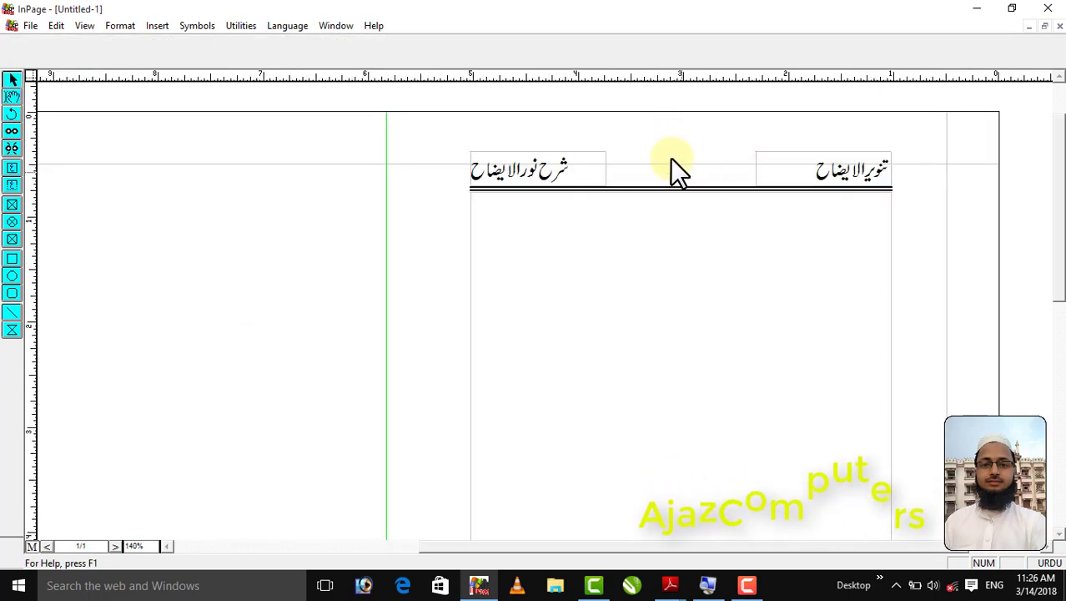
{"action": "right_click", "coordinate": [654, 157], "text": "ctrl"}
{"action": "right_click", "coordinate": [675, 136], "text": "ctrl"}
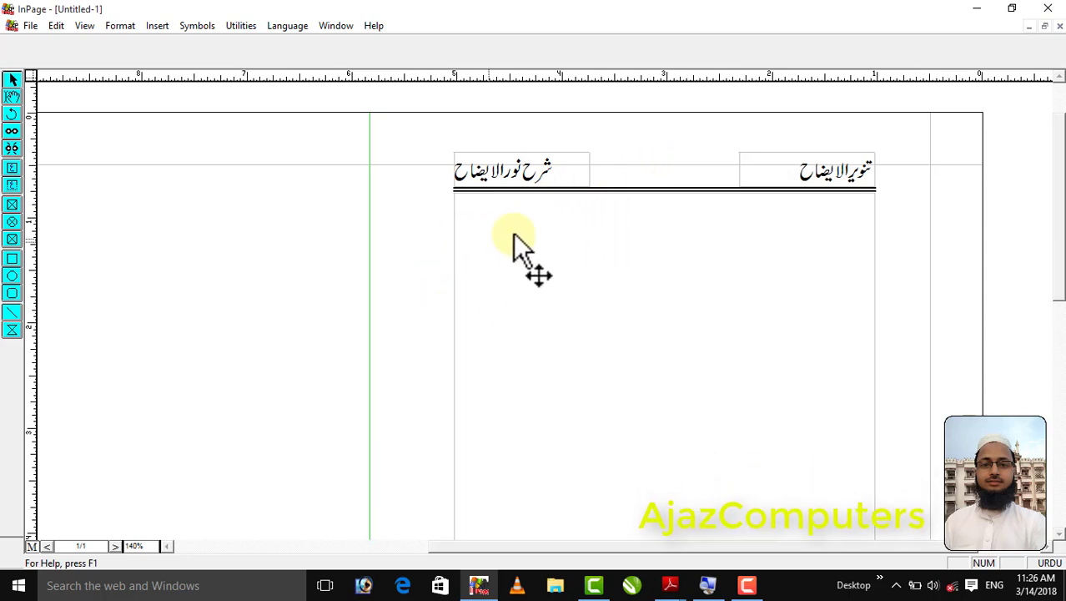
{"action": "right_click", "coordinate": [561, 257], "text": "ctrl"}
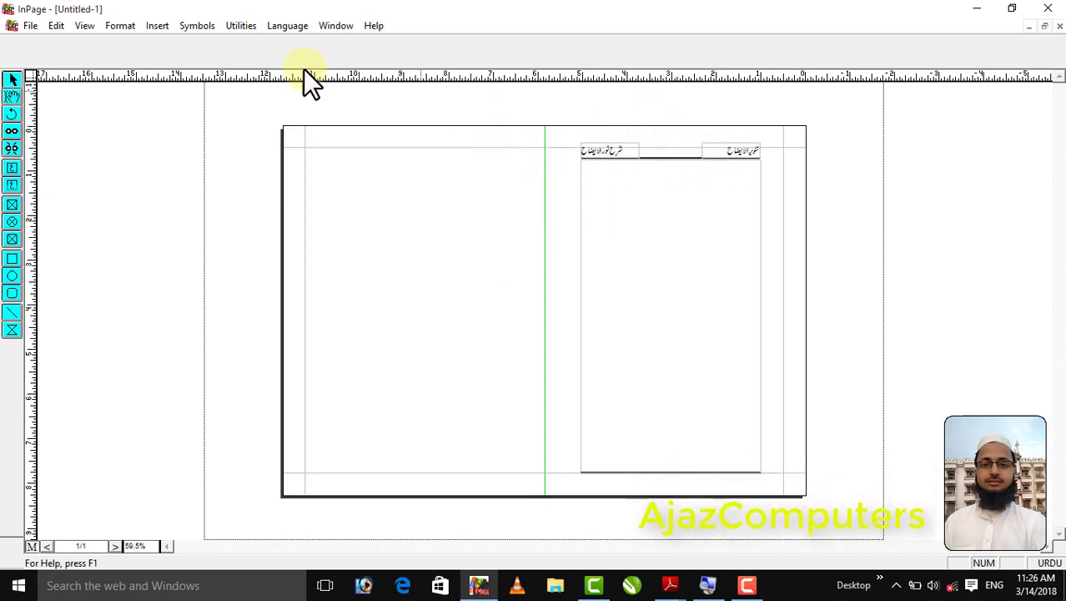
{"action": "left_click", "coordinate": [668, 145], "text": "ctrl"}
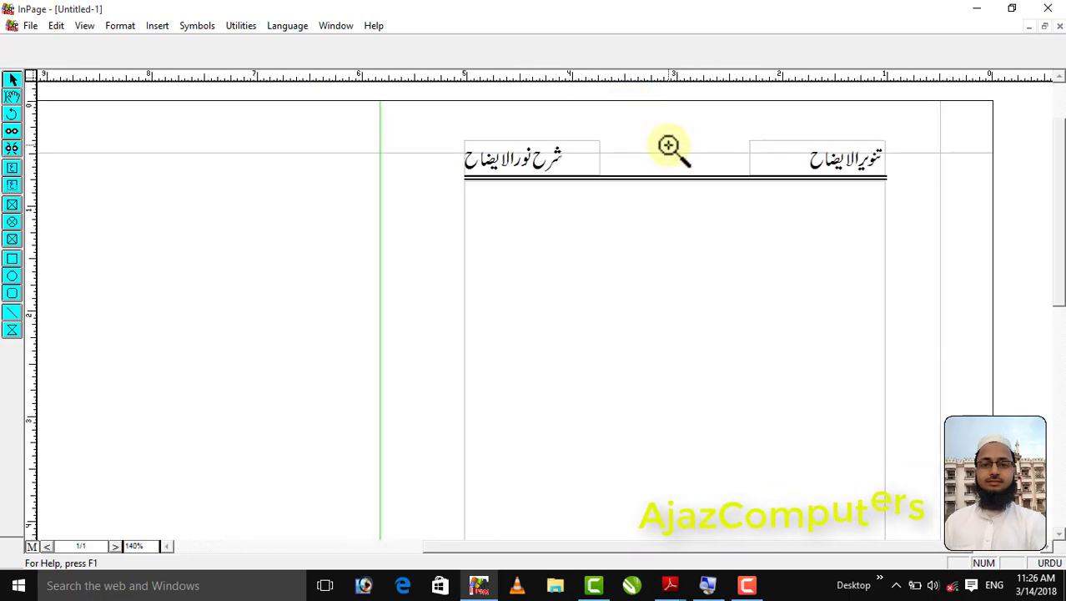
{"action": "left_click", "coordinate": [15, 167]}
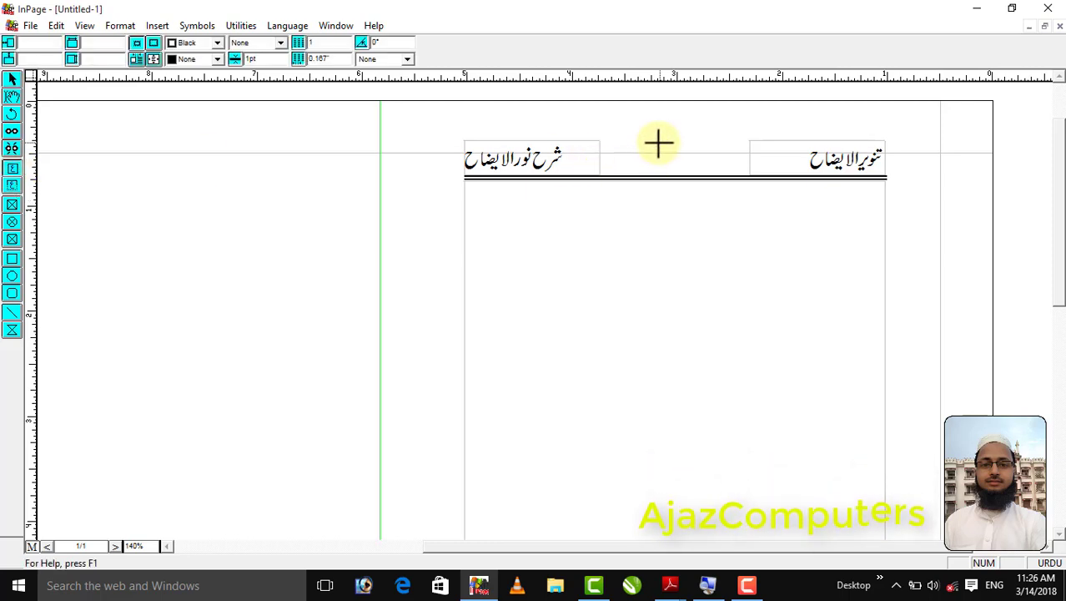
{"action": "left_click_drag", "start_coordinate": [690, 174], "coordinate": [695, 175]}
{"action": "left_click", "coordinate": [12, 79]}
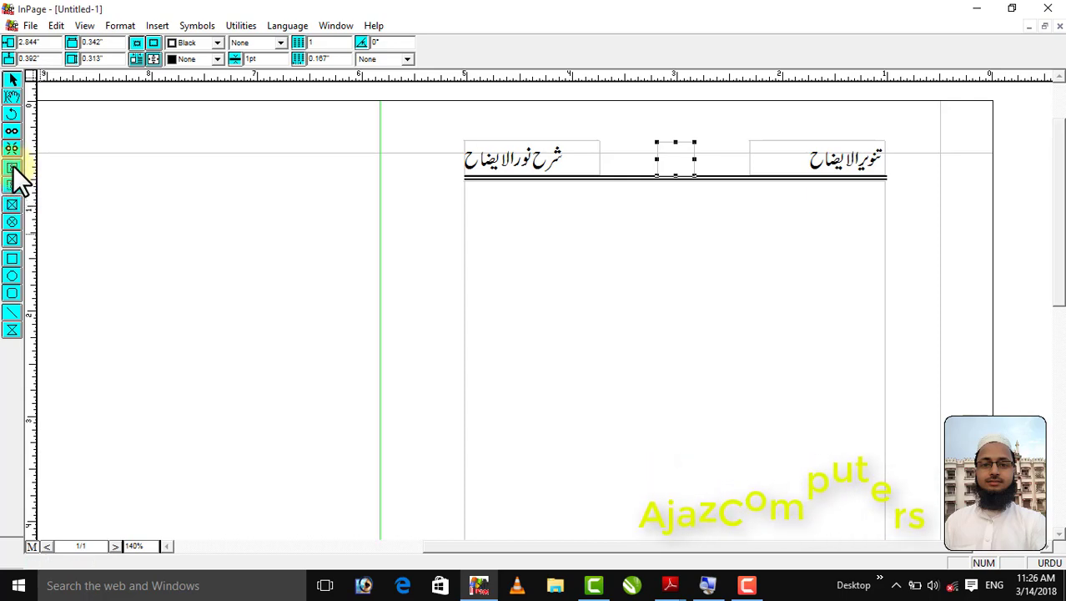
{"action": "left_click", "coordinate": [663, 136]}
{"action": "left_click", "coordinate": [803, 164]}
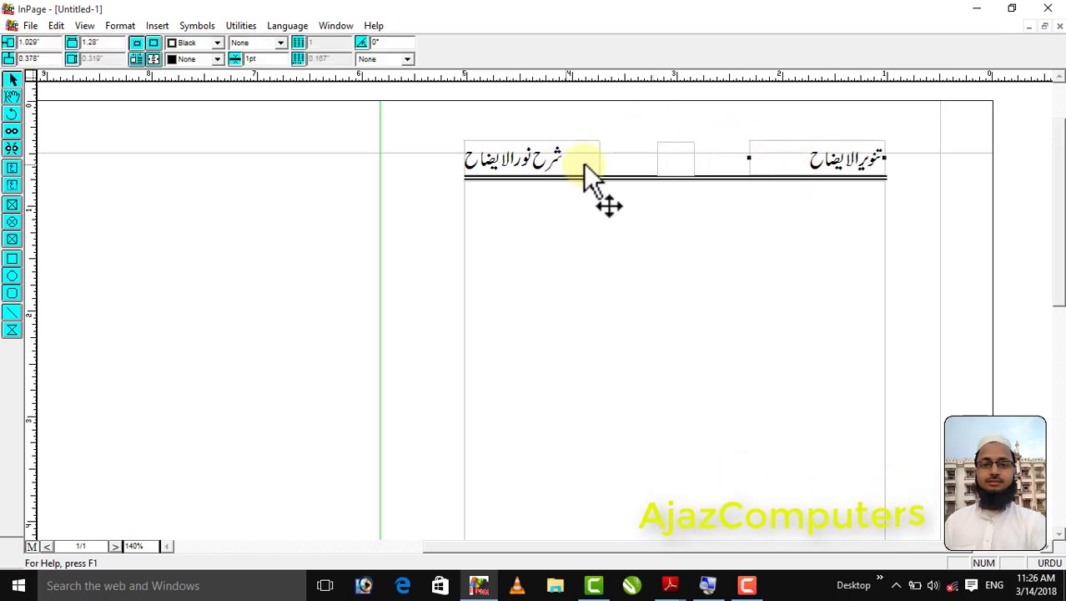
{"action": "left_click", "coordinate": [670, 167]}
{"action": "left_click", "coordinate": [766, 166]}
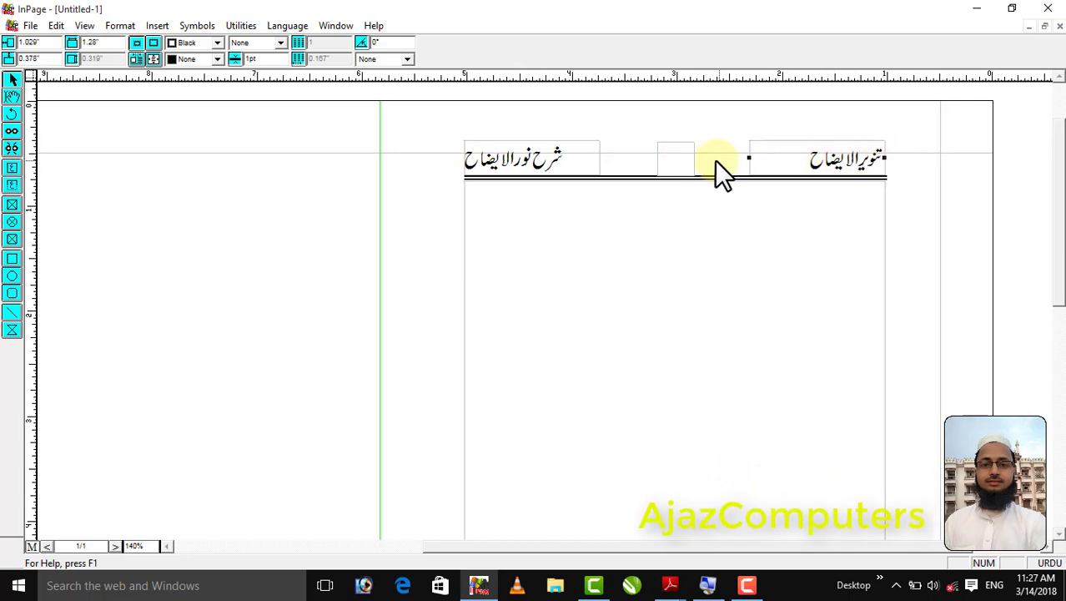
{"action": "left_click", "coordinate": [674, 162]}
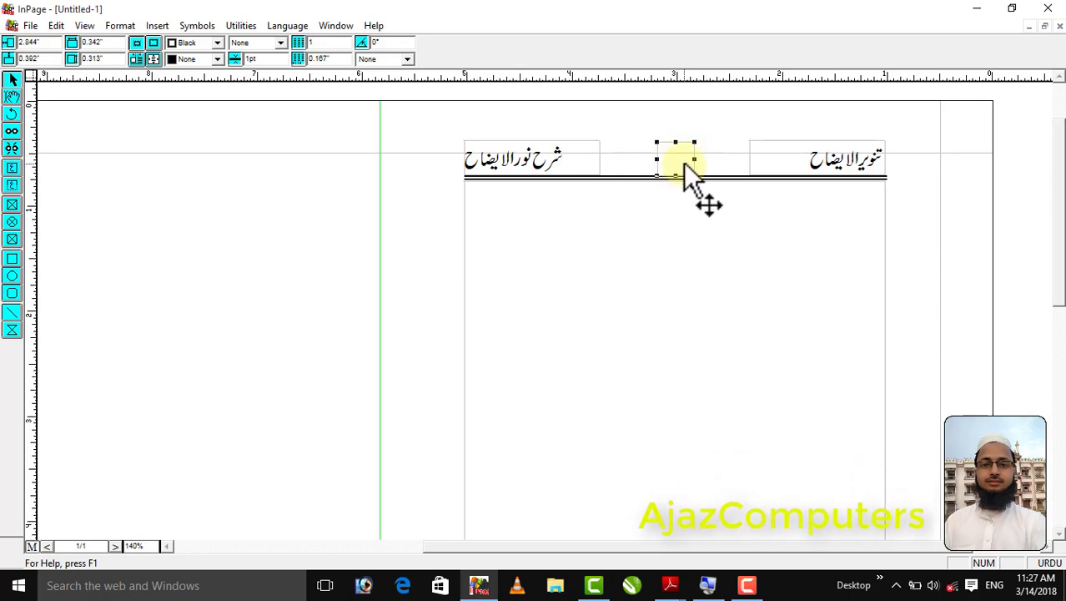
Step: Duplicate all objects of the right-hand page and move the copy onto the left half, at a horizontal position of about 6.5"
{"action": "left_click", "coordinate": [701, 163], "text": "ctrl+alt"}
{"action": "left_click", "coordinate": [675, 147], "text": "ctrl"}
{"action": "key", "text": "ctrl+0"}
{"action": "left_click_drag", "start_coordinate": [781, 128], "coordinate": [533, 498]}
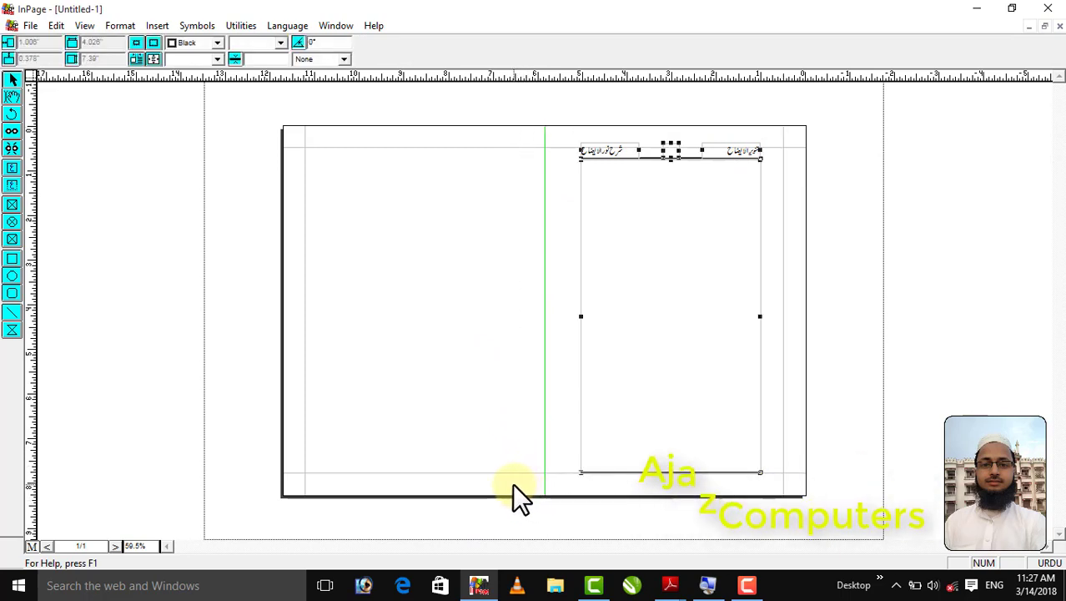
{"action": "left_click", "coordinate": [508, 482]}
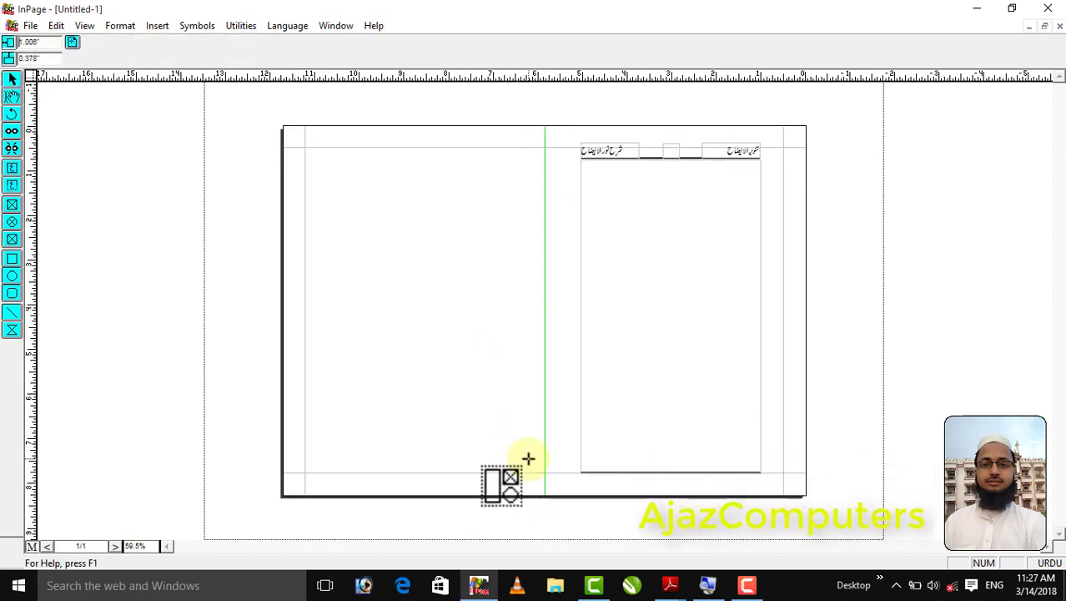
{"action": "key", "text": "ctrl+a"}
{"action": "key", "text": "ctrl+d"}
{"action": "key", "text": "Left"}
{"action": "key", "text": "Left"}
{"action": "key", "text": "Left"}
{"action": "key", "text": "Left"}
{"action": "key", "text": "Left"}
{"action": "key", "text": "Left"}
{"action": "key", "text": "Left"}
{"action": "key", "text": "Left"}
{"action": "key", "text": "Left"}
{"action": "key", "text": "Left"}
{"action": "key", "text": "Left"}
{"action": "key", "text": "Left"}
{"action": "key", "text": "Left"}
{"action": "key", "text": "Left"}
{"action": "key", "text": "Left"}
{"action": "key", "text": "Left"}
{"action": "key", "text": "Left"}
{"action": "key", "text": "Left"}
{"action": "key", "text": "Left"}
{"action": "key", "text": "Left"}
{"action": "key", "text": "Left"}
{"action": "key", "text": "Left"}
{"action": "key", "text": "Left"}
{"action": "key", "text": "Left"}
{"action": "key", "text": "Left"}
{"action": "key", "text": "Left"}
{"action": "key", "text": "Left"}
{"action": "key", "text": "Left"}
{"action": "key", "text": "Left"}
{"action": "key", "text": "Left"}
{"action": "key", "text": "Left"}
{"action": "key", "text": "Left"}
{"action": "key", "text": "Left"}
{"action": "key", "text": "Left"}
{"action": "key", "text": "Left"}
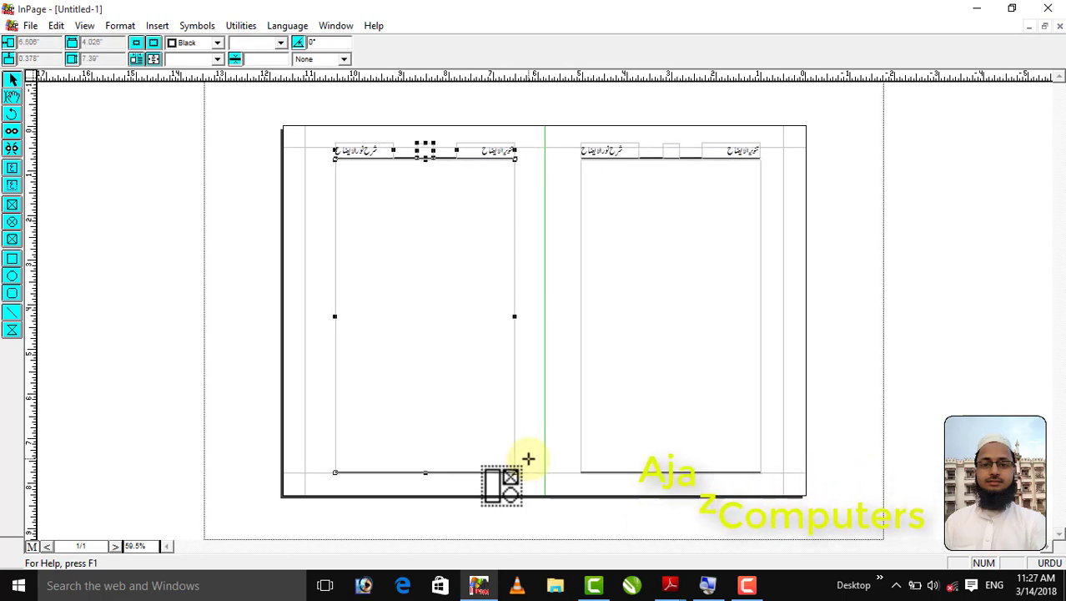
Step: Select all objects of the right-hand page and shift them towards the centre guide, to a horizontal position of about 1.1"
{"action": "left_click", "coordinate": [822, 144]}
{"action": "left_click_drag", "start_coordinate": [573, 359], "coordinate": [566, 507]}
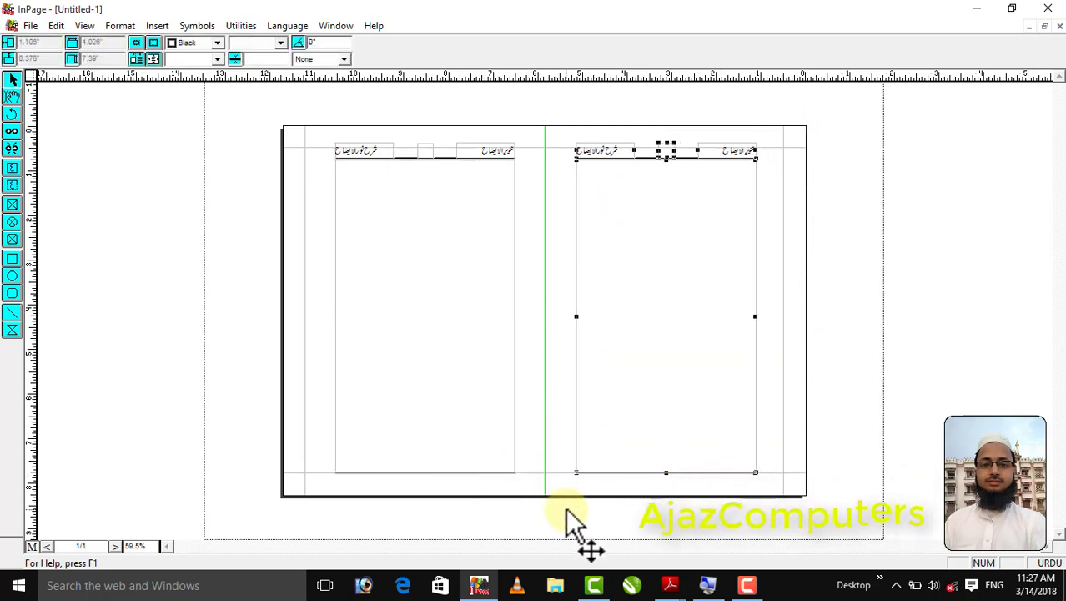
{"action": "key", "text": "Right"}
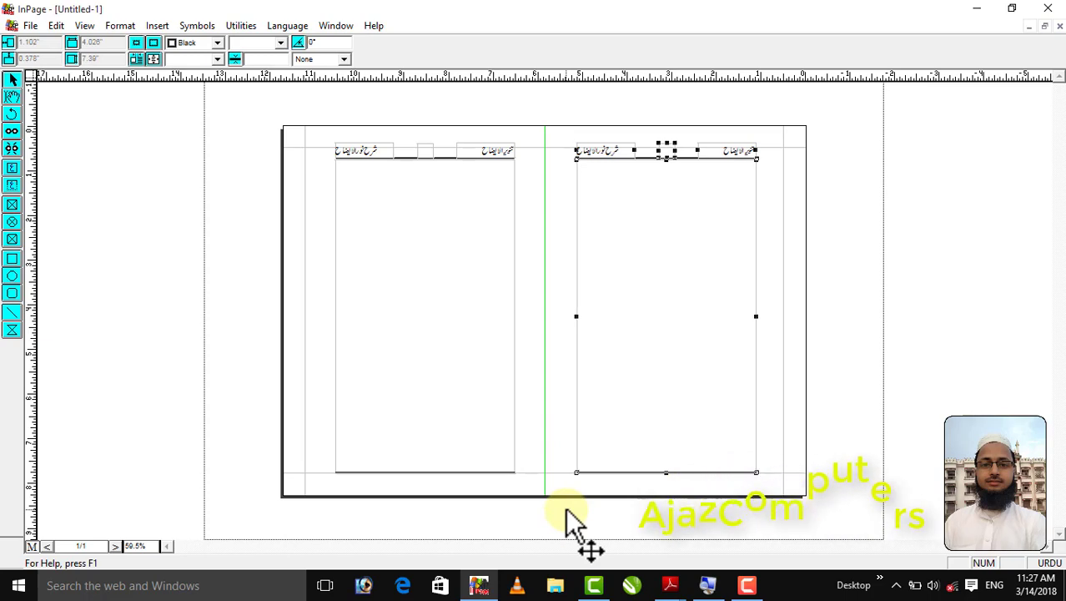
Step: Link the right main text box to the left one, and link the two small header boxes to each other
{"action": "left_click", "coordinate": [500, 100], "text": "ctrl"}
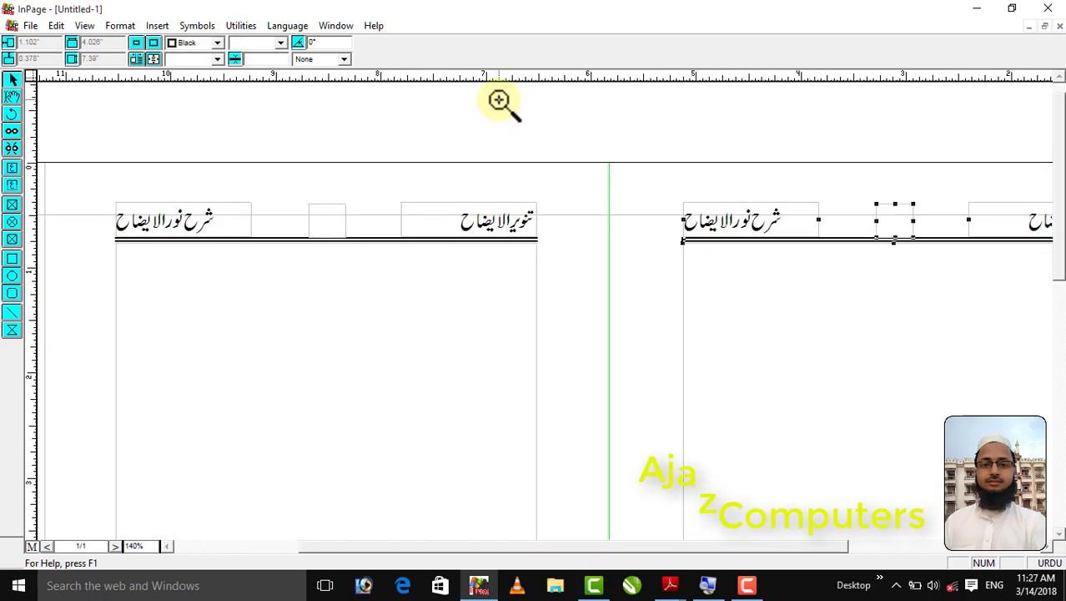
{"action": "left_click", "coordinate": [542, 321]}
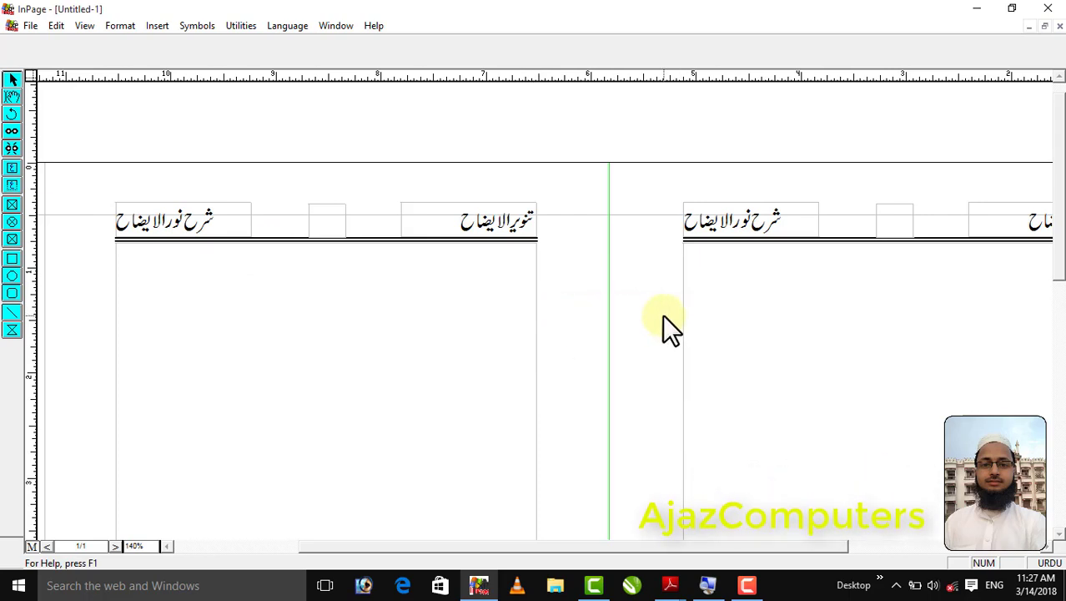
{"action": "key", "text": "ctrl+0"}
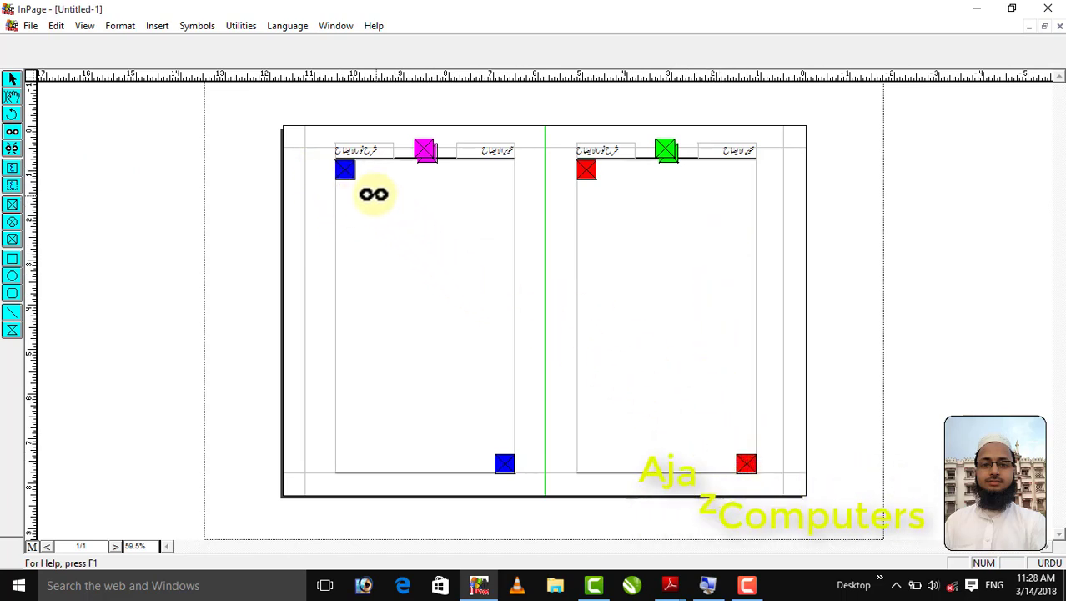
{"action": "left_click", "coordinate": [343, 172]}
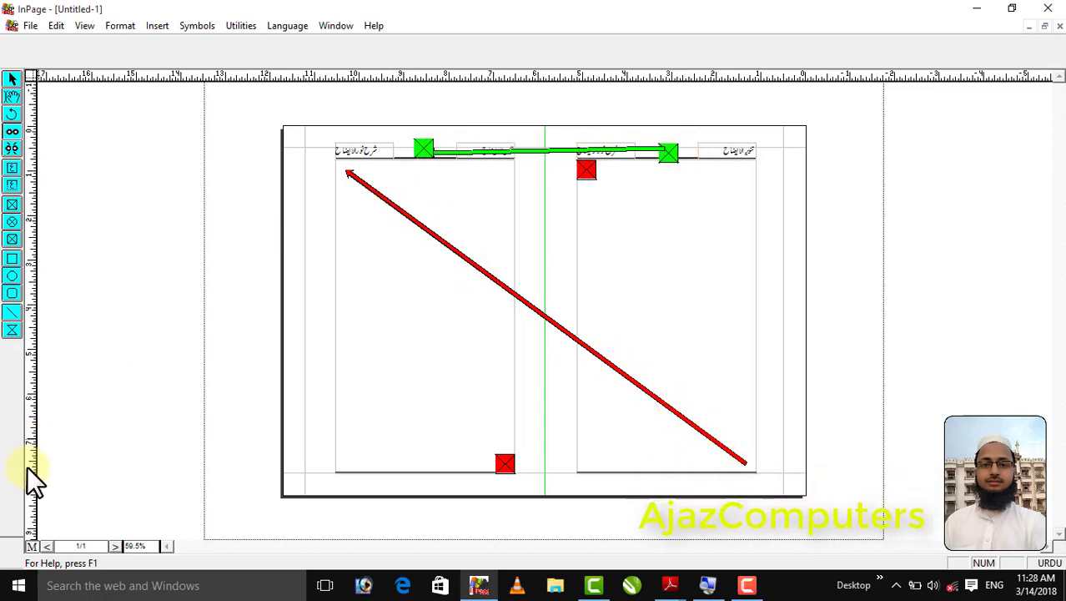
Step: Switch from the master page to the document page and place the text cursor in the right-hand main text box
{"action": "left_click", "coordinate": [32, 543]}
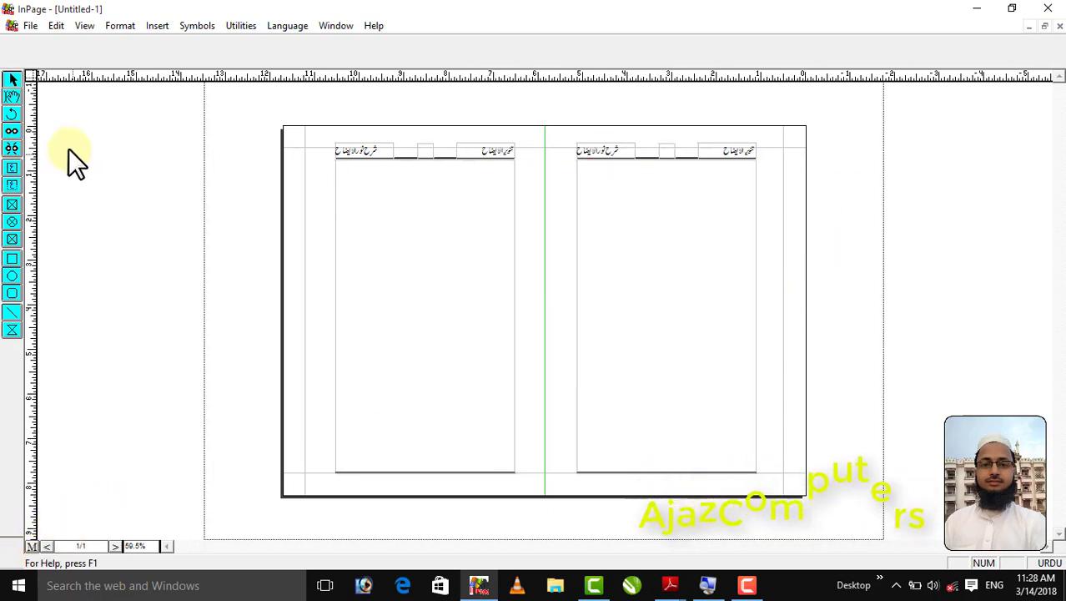
{"action": "left_click", "coordinate": [695, 211]}
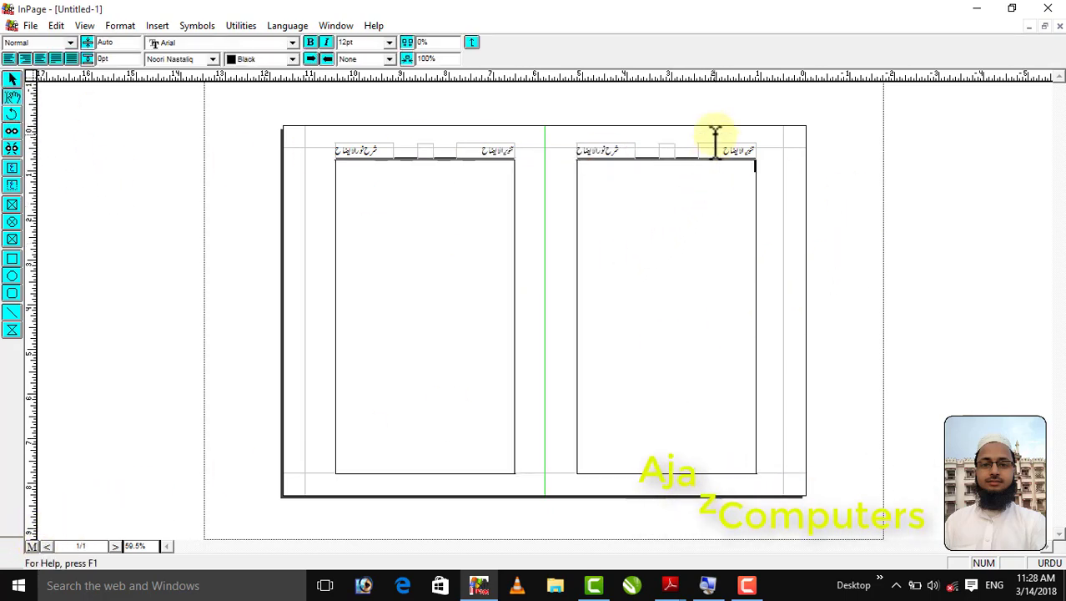
{"action": "left_click", "coordinate": [714, 143], "text": "ctrl"}
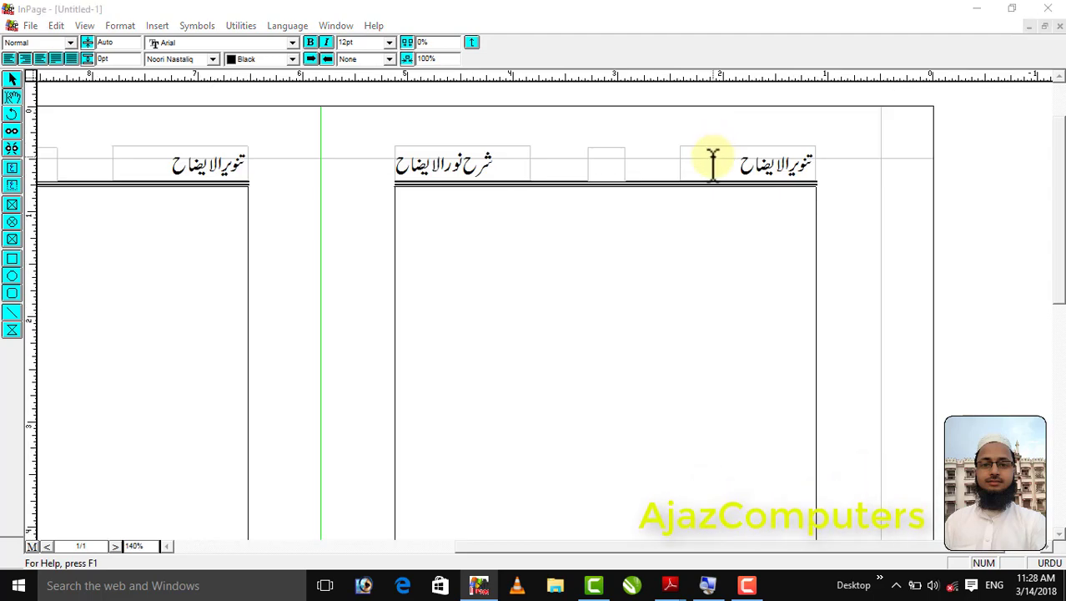
{"action": "key", "text": "ctrl+s"}
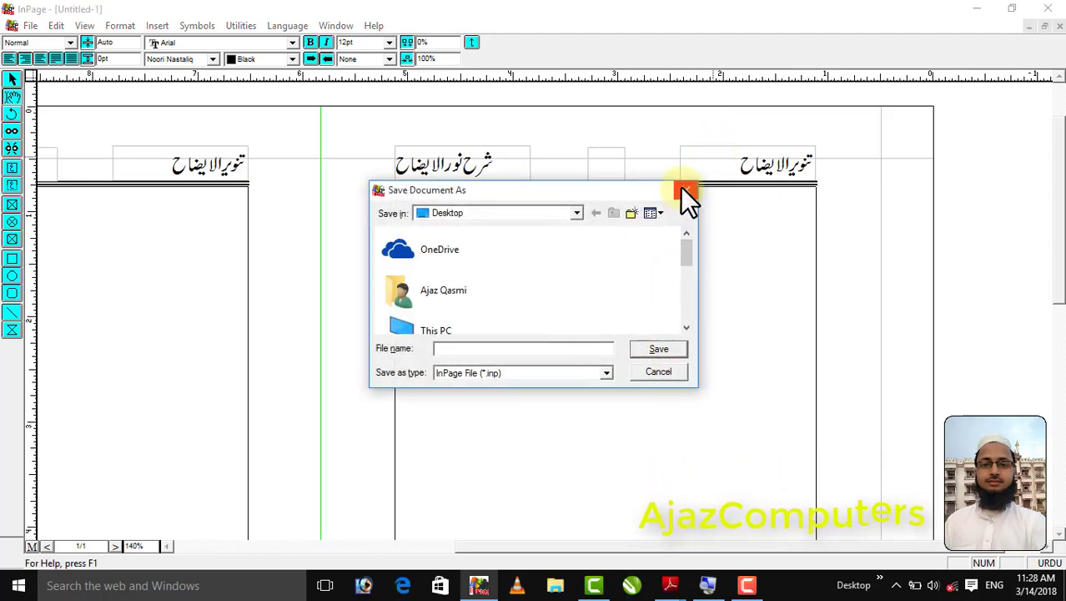
{"action": "left_click", "coordinate": [684, 195]}
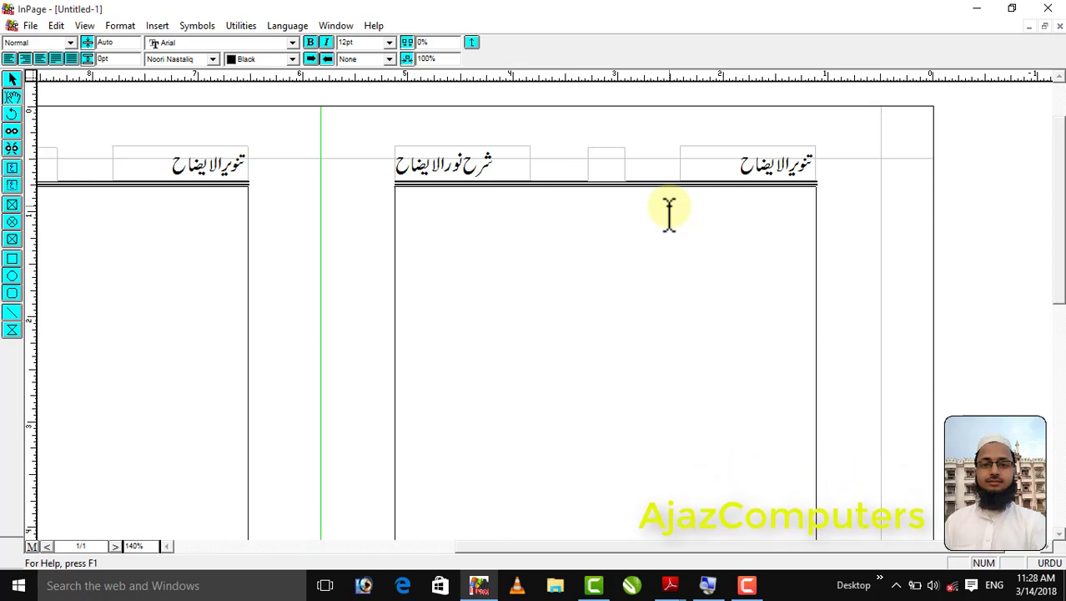
{"action": "key", "text": "ctrl+0"}
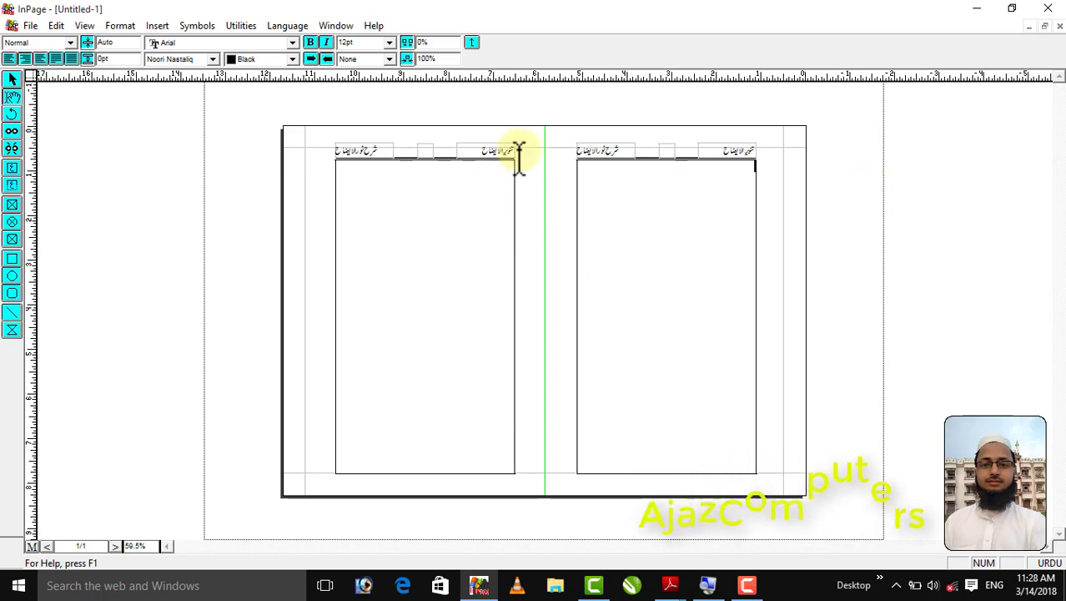
{"action": "right_click", "coordinate": [542, 142]}
{"action": "key", "text": "ctrl+0"}
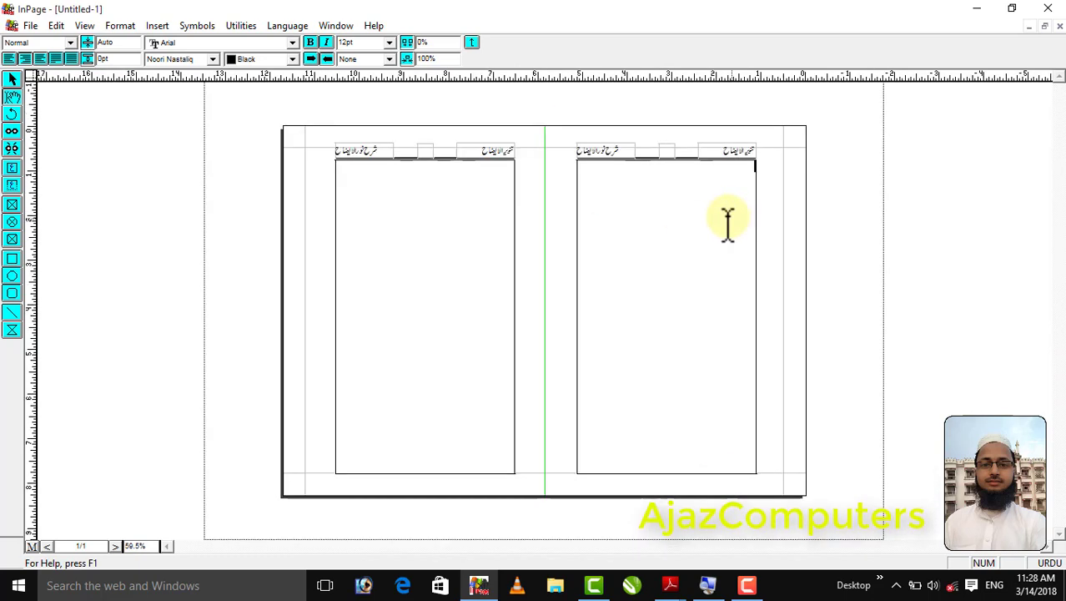
Step: Enter page number 1, centred, in the small header box of the right-hand page
{"action": "left_click", "coordinate": [11, 79]}
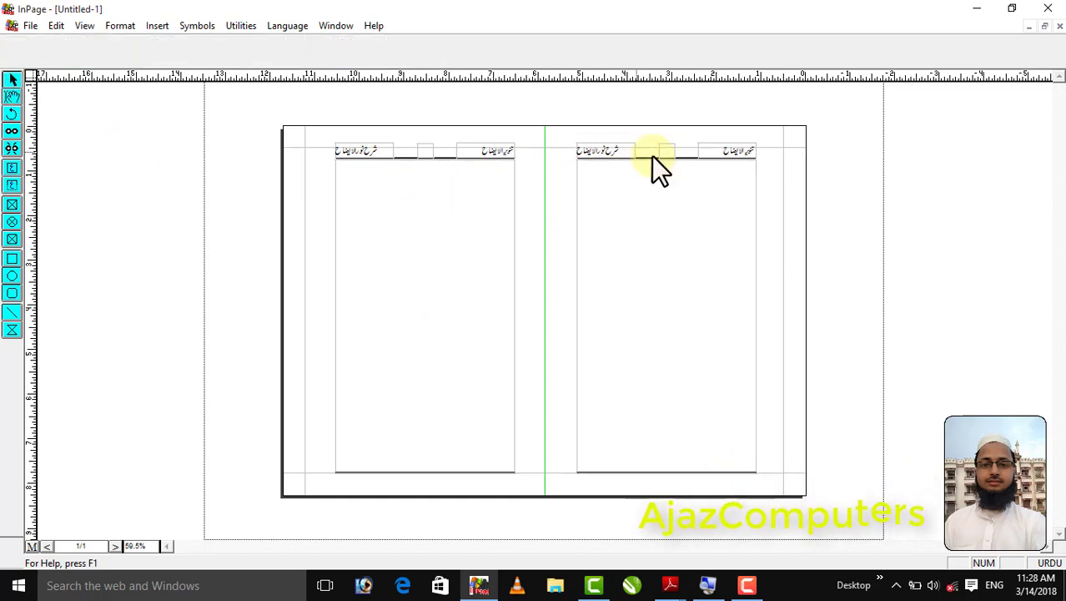
{"action": "left_click", "coordinate": [12, 98]}
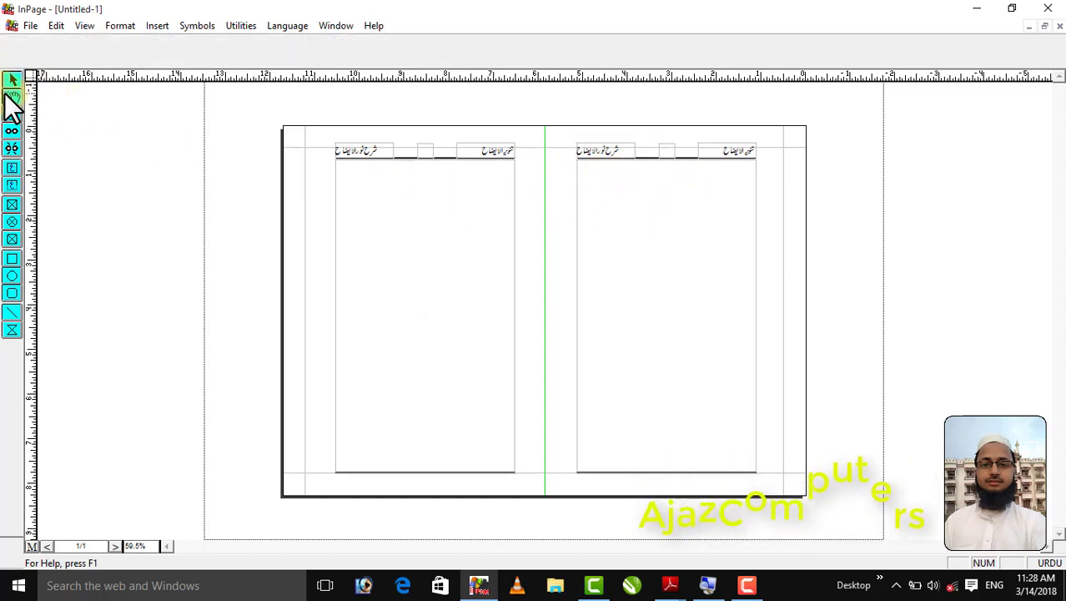
{"action": "left_click", "coordinate": [686, 147]}
{"action": "left_click", "coordinate": [690, 136], "text": "ctrl"}
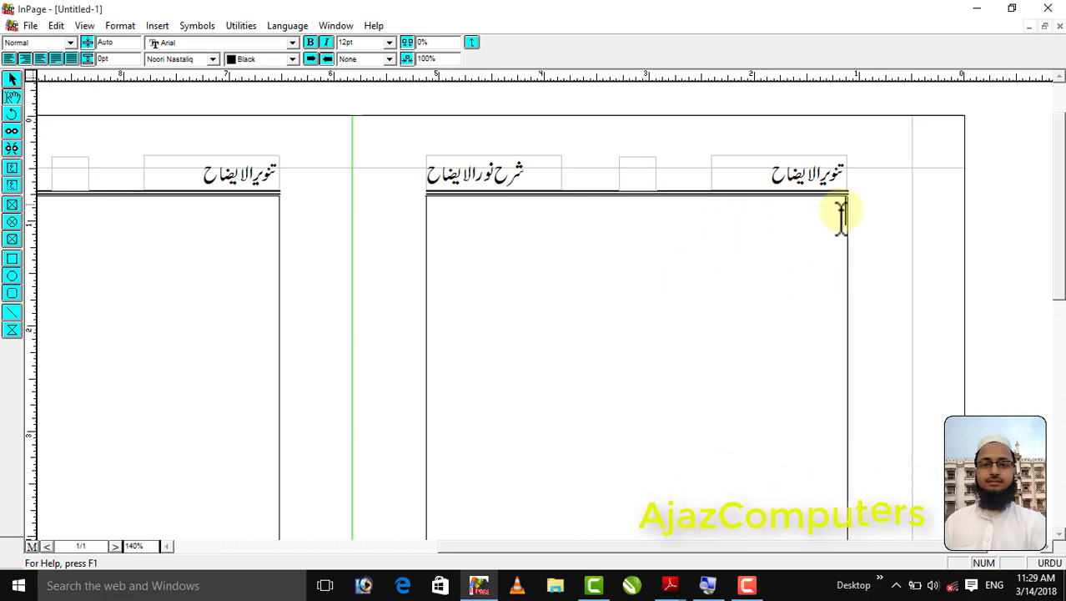
{"action": "left_click", "coordinate": [640, 175]}
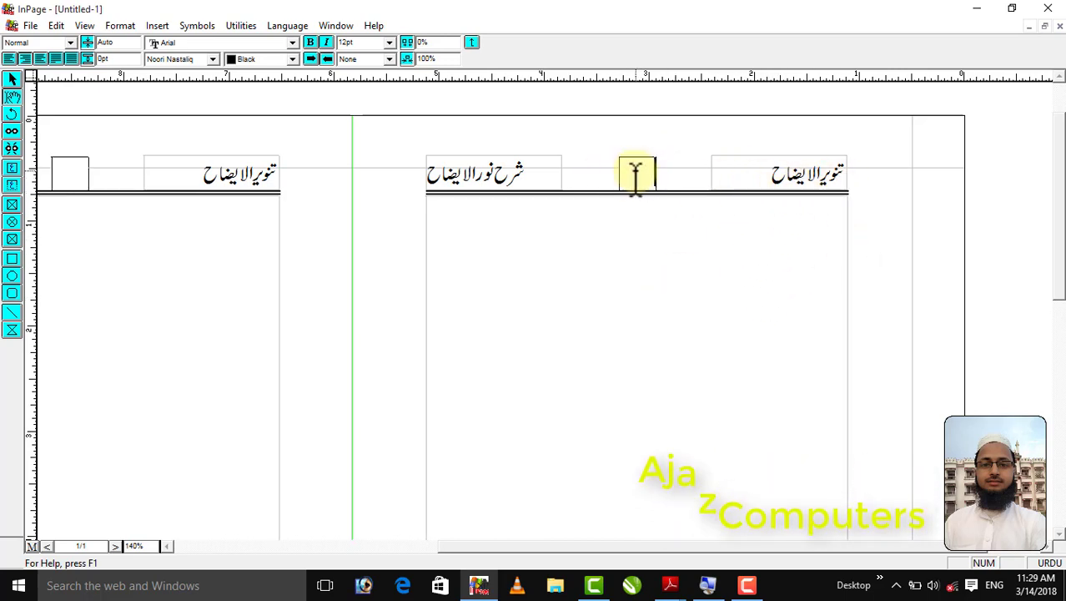
{"action": "key", "text": "ctrl+0"}
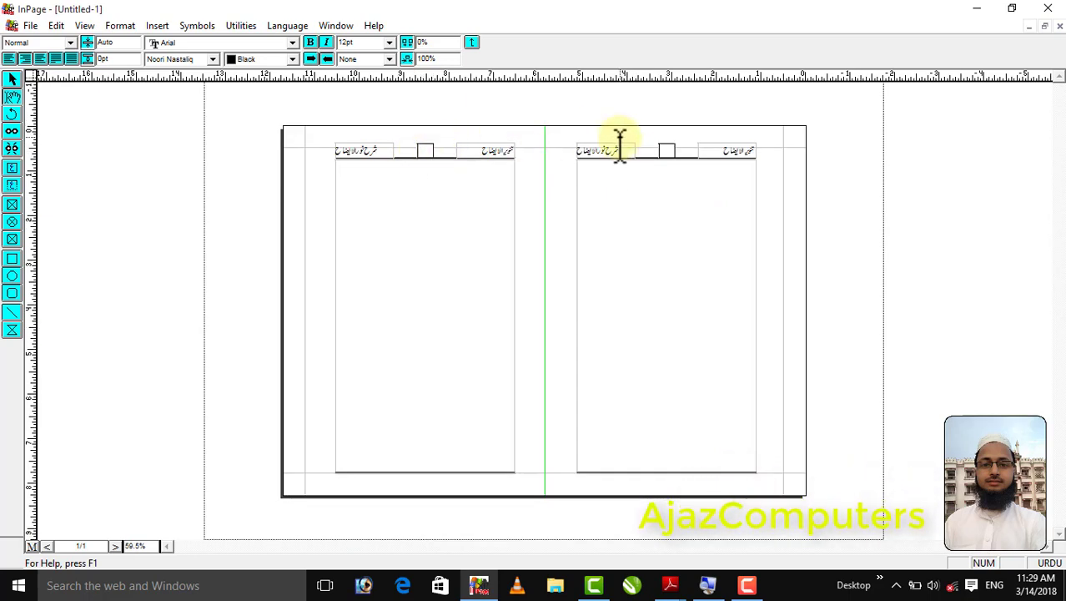
{"action": "key", "text": "ctrl+1"}
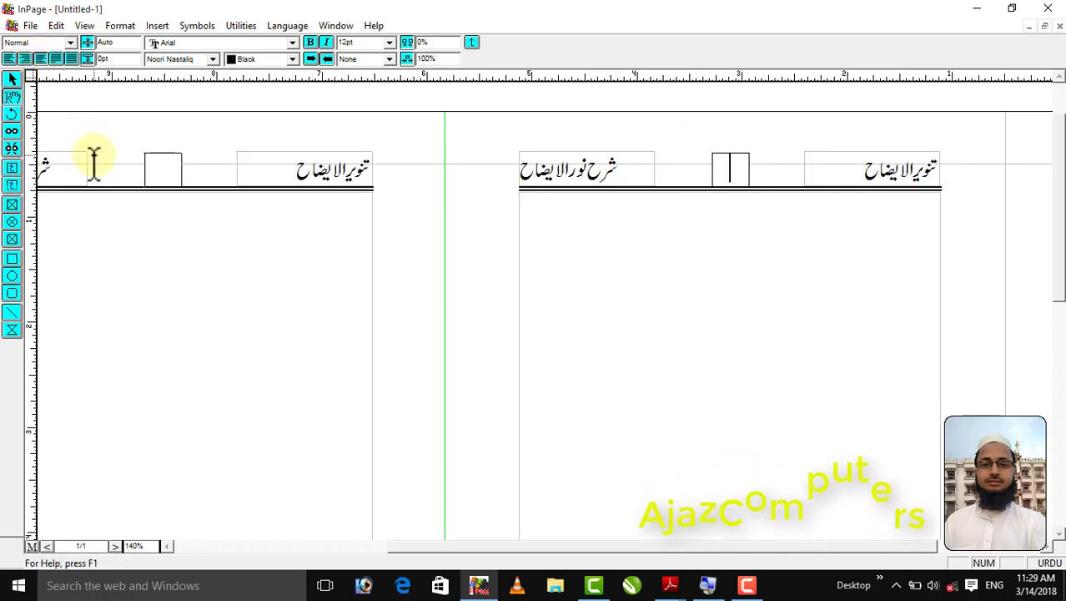
Step: Set the right-hand page number's font size to 17 pt and its line spacing to 23 pt
{"action": "key", "text": "ctrl+a"}
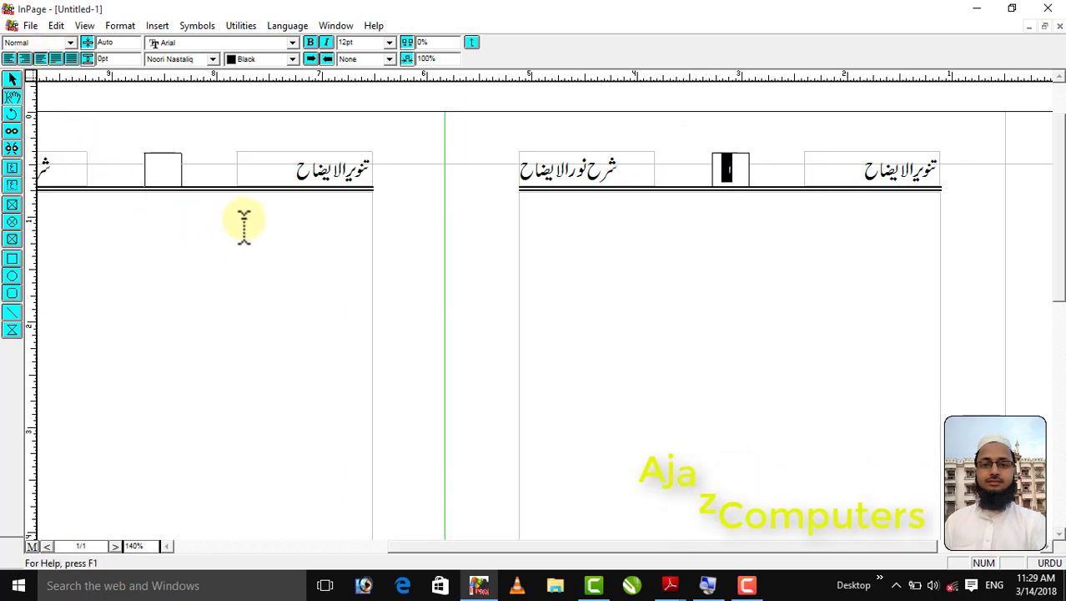
{"action": "left_click", "coordinate": [372, 43]}
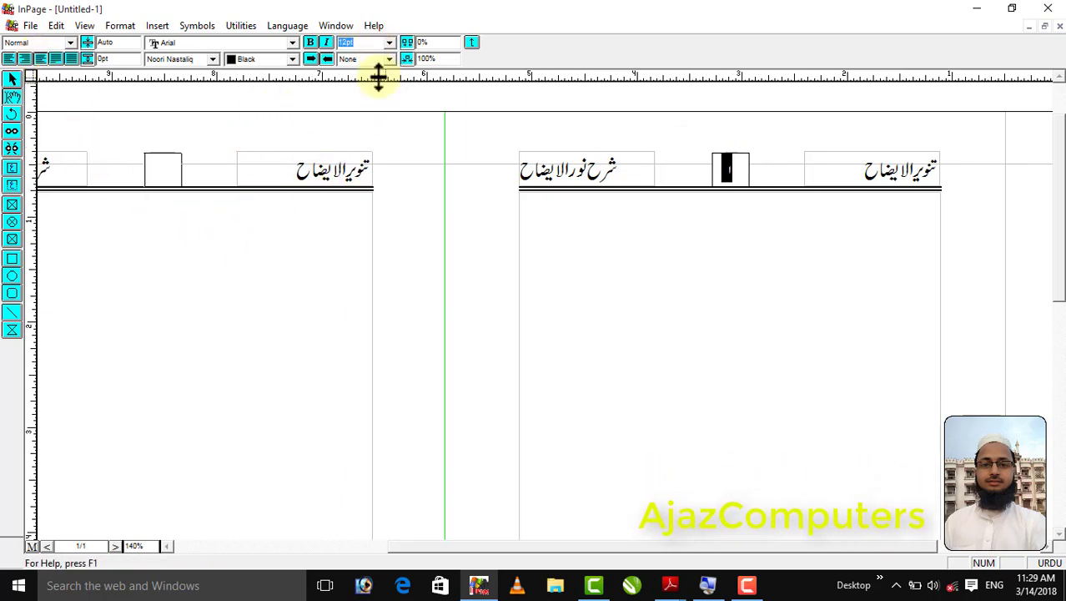
{"action": "type", "text": "17"}
{"action": "left_click", "coordinate": [105, 42]}
{"action": "type", "text": "23pt"}
{"action": "key", "text": "Return"}
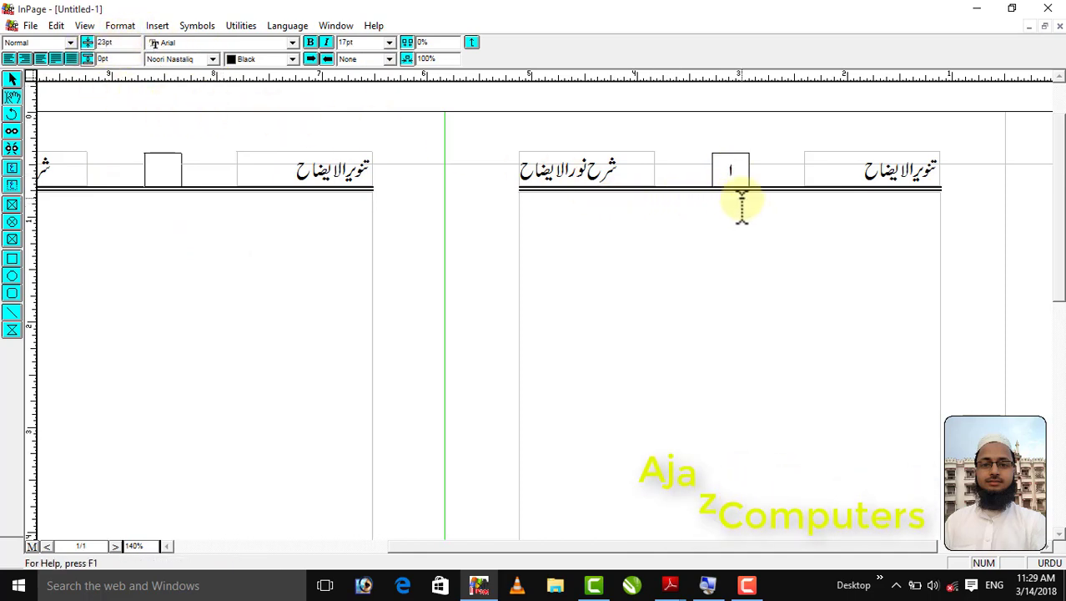